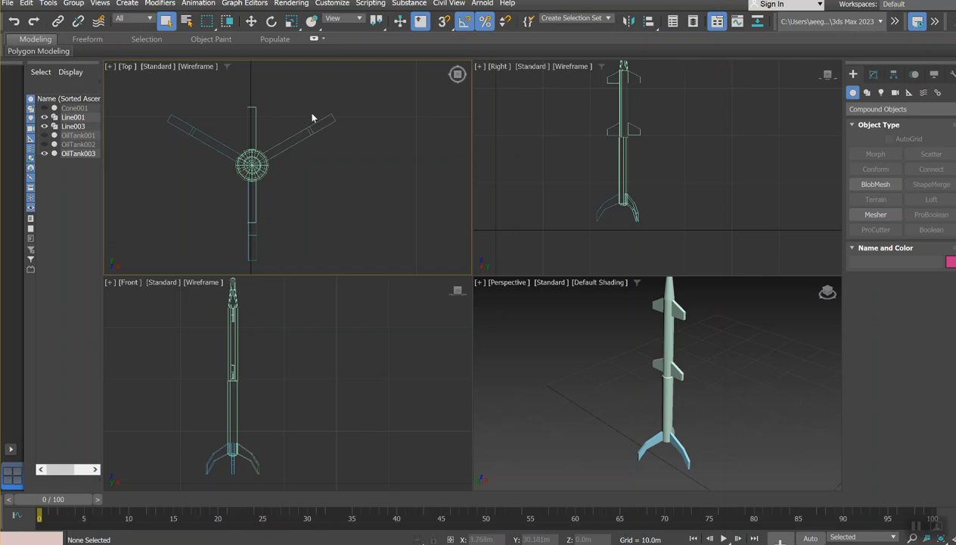
- Union the rocket body with the two separate tail fins, Line003 and Line001, using a ProBoolean
left_click(257, 118)
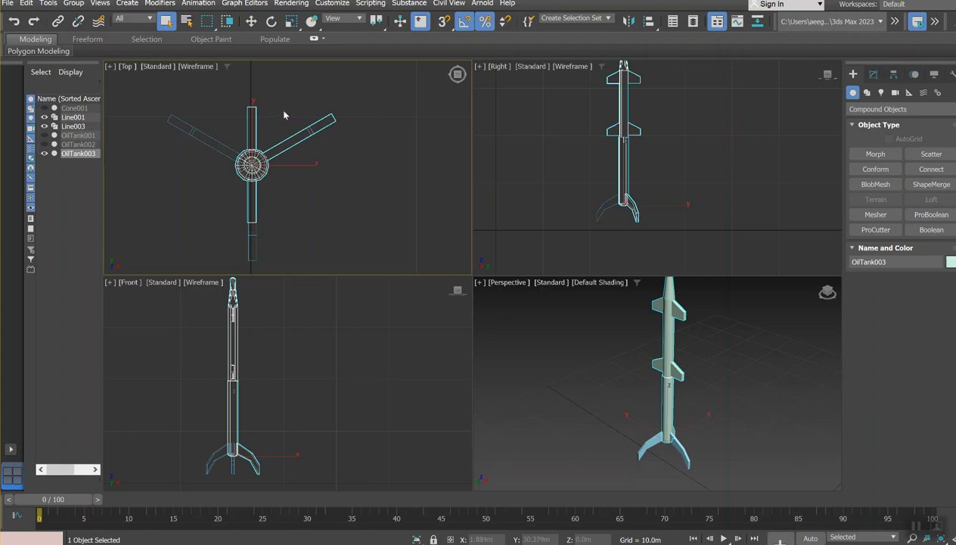
left_click(904, 110)
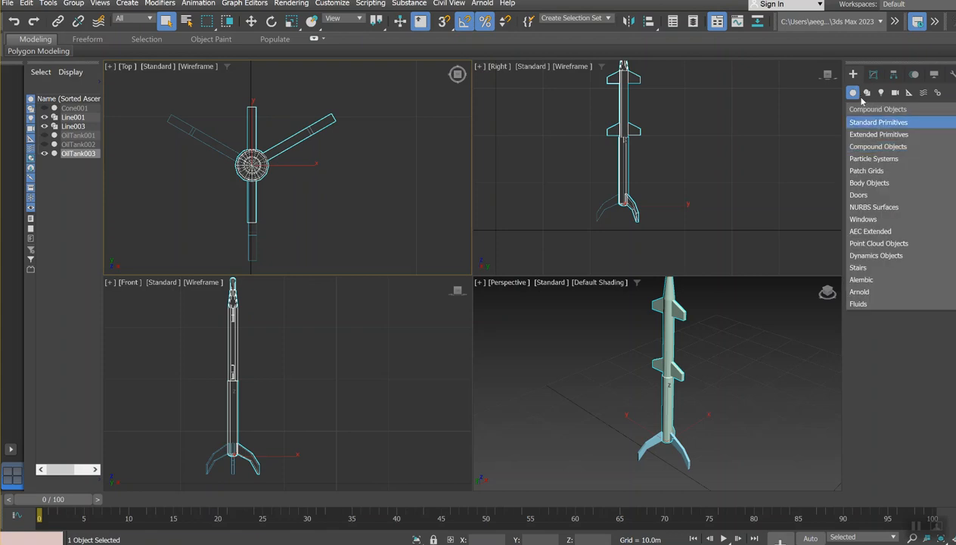
left_click(894, 109)
left_click(884, 112)
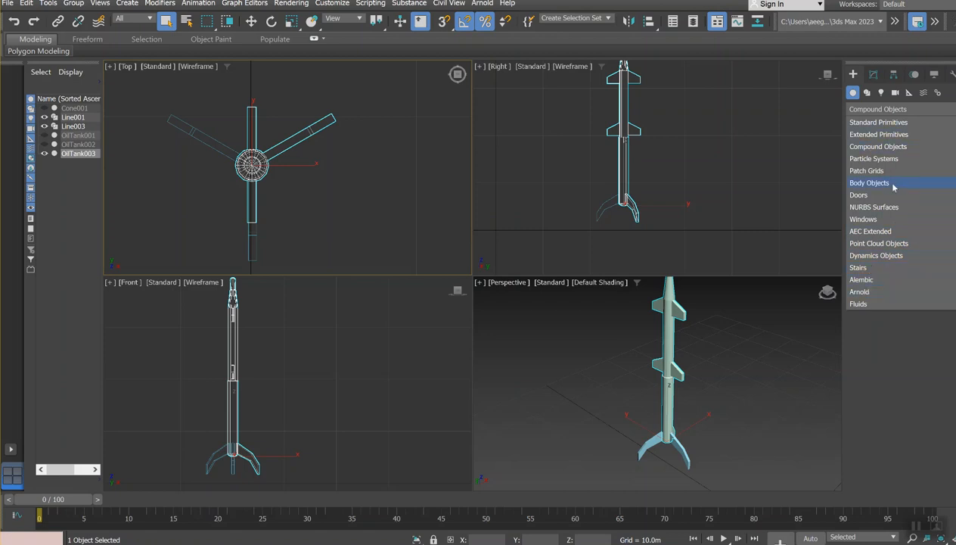
left_click(868, 151)
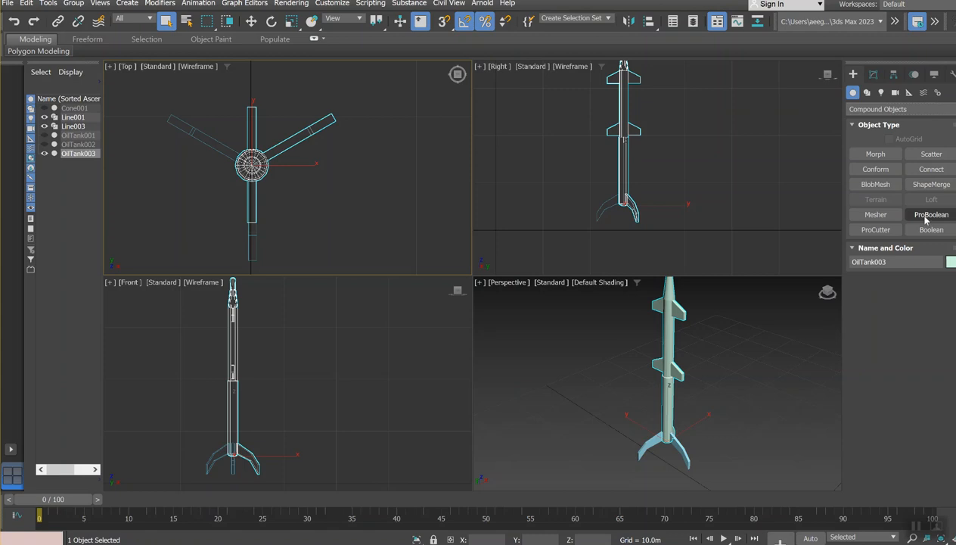
left_click(929, 215)
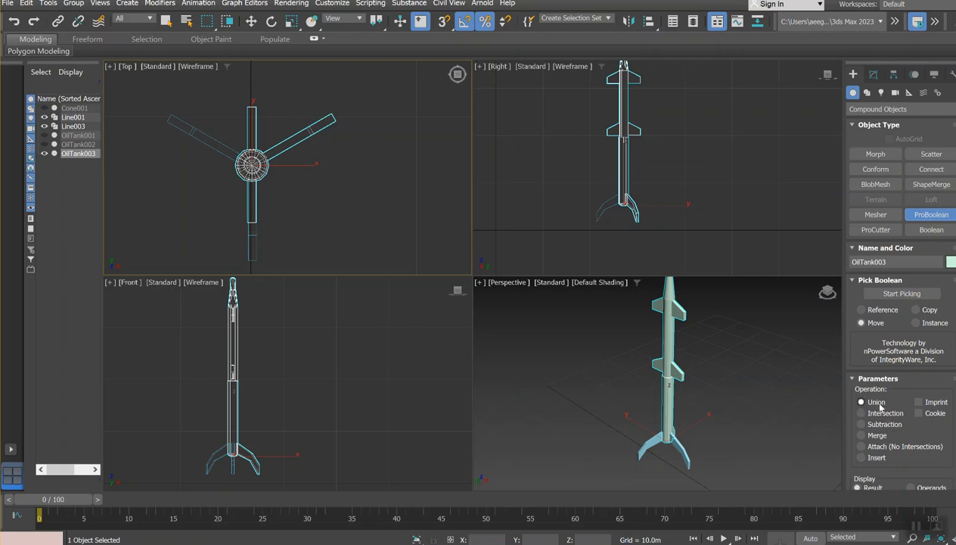
left_click(889, 295)
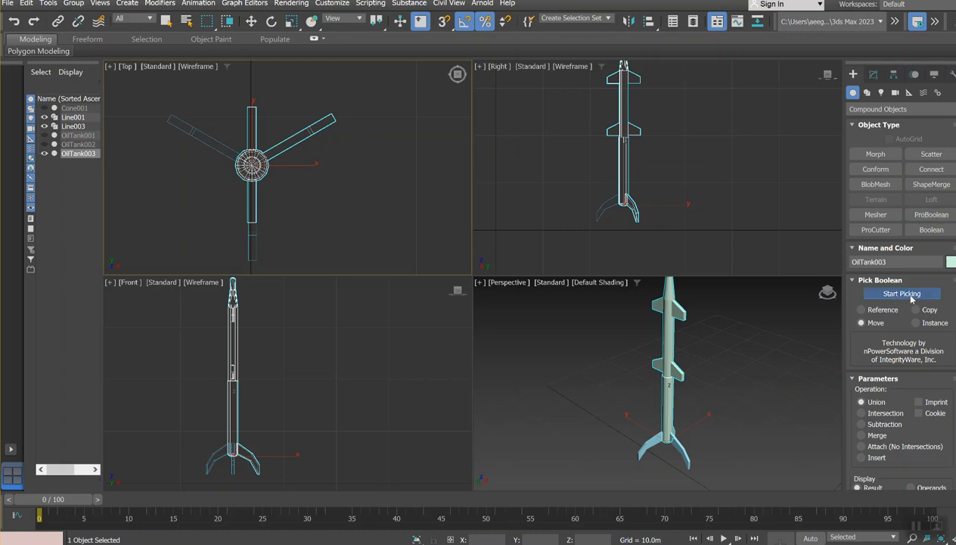
left_click(210, 136)
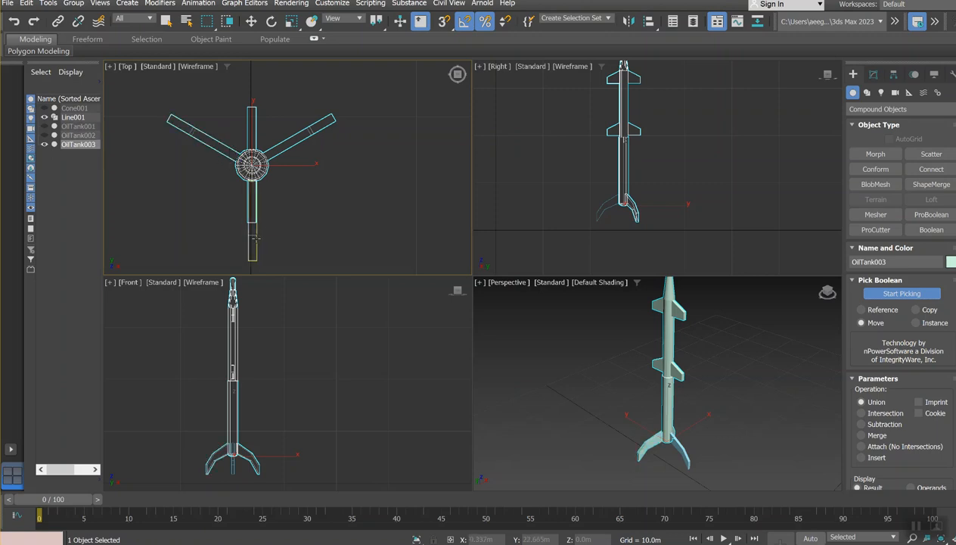
left_click(255, 228)
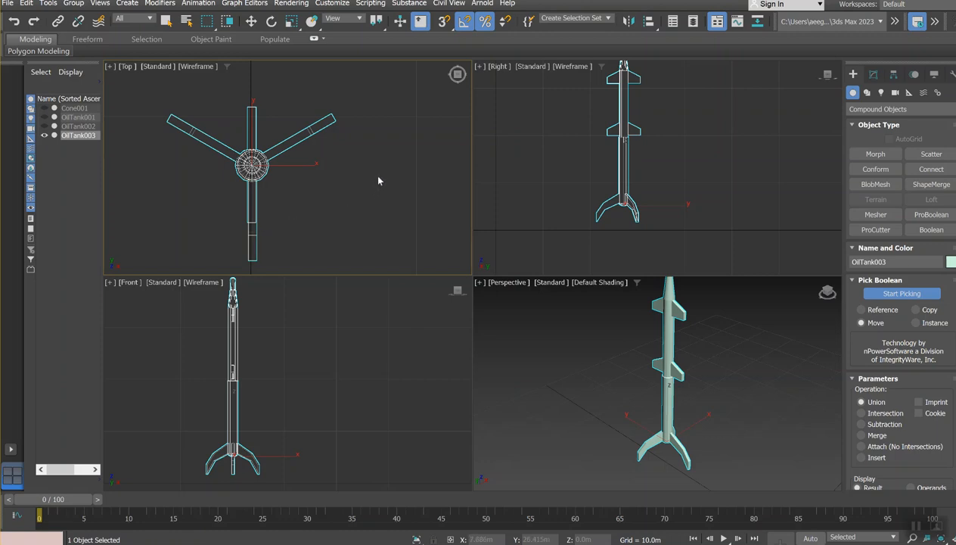
key("w")
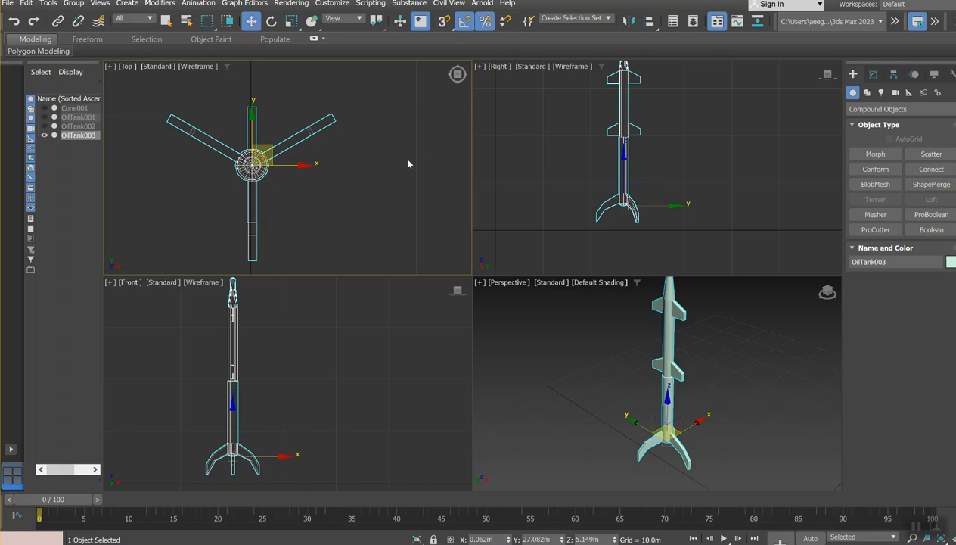
left_click(508, 310)
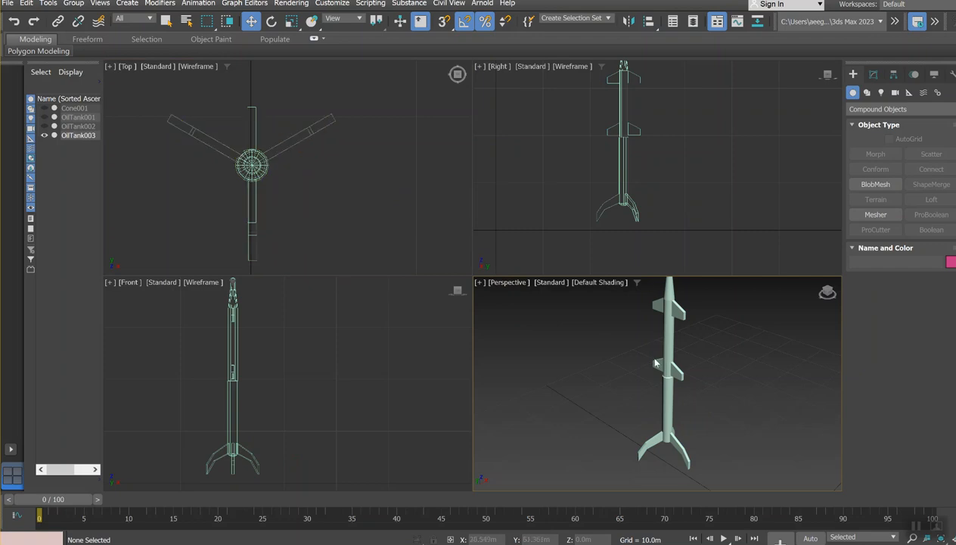
- Open the MassFX Tools window
scroll(681, 368, "down", 3)
middle_click_drag(681, 368, 693, 395)
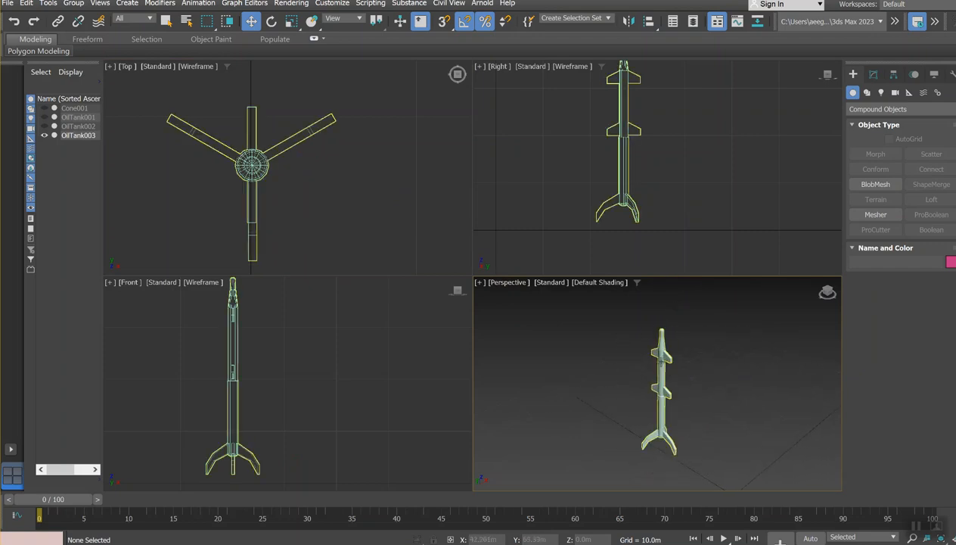
scroll(662, 372, "up", 3)
middle_click_drag(669, 368, 682, 344)
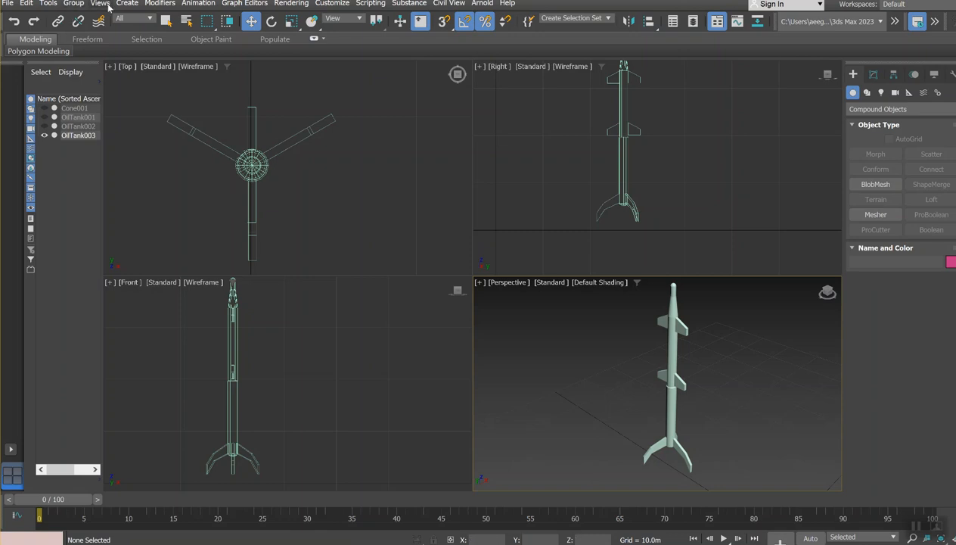
left_click(196, 5)
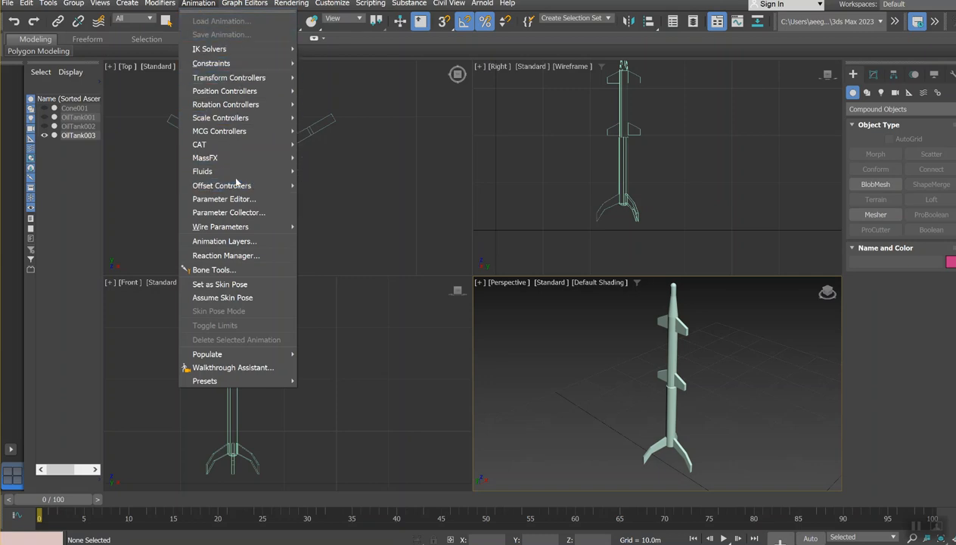
mouse_move(232, 161)
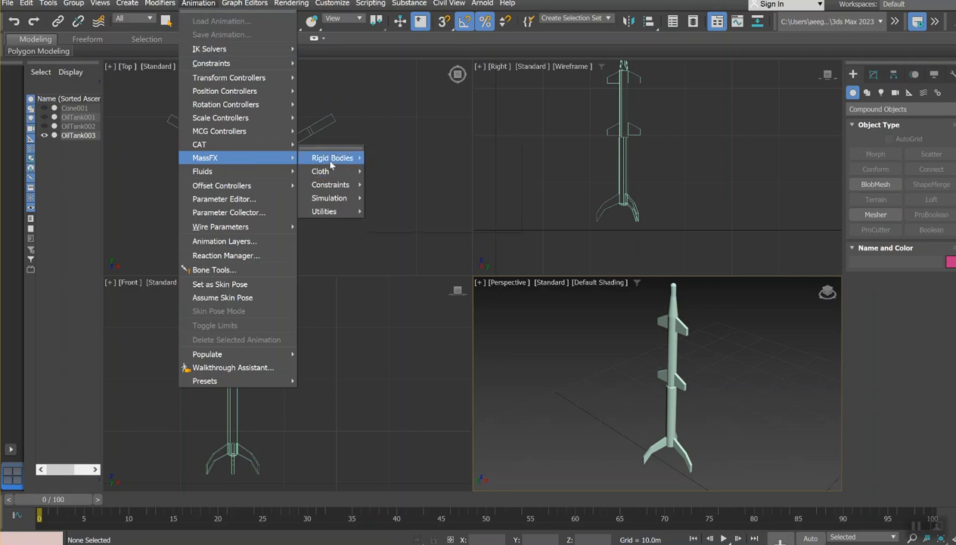
mouse_move(330, 163)
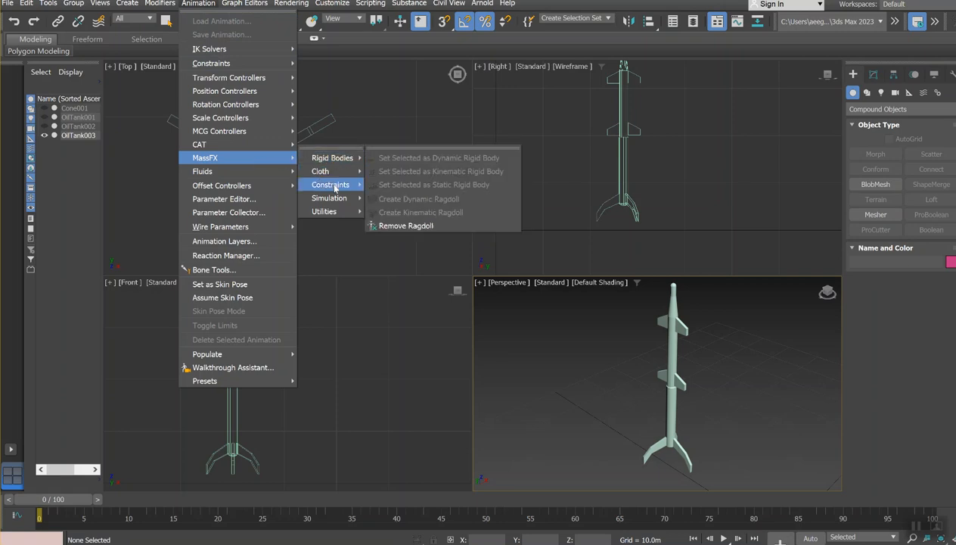
mouse_move(338, 212)
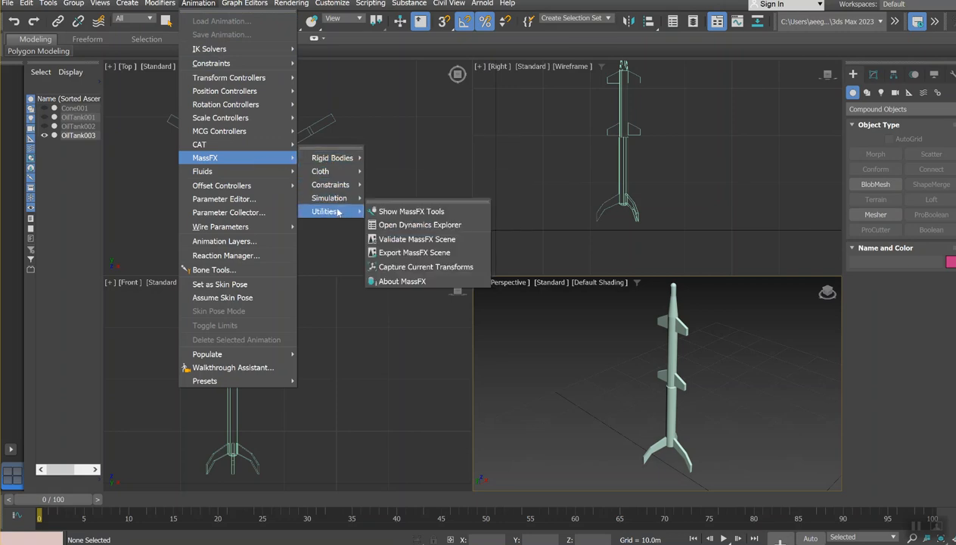
left_click(391, 212)
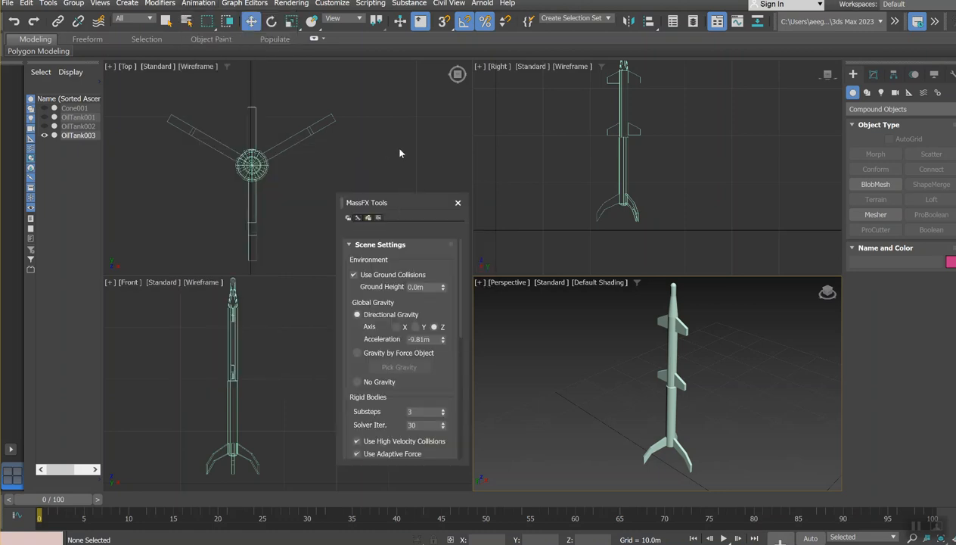
- Move the rocket straight up about 9.25 m in the Right view and keep it selected
left_click(257, 156)
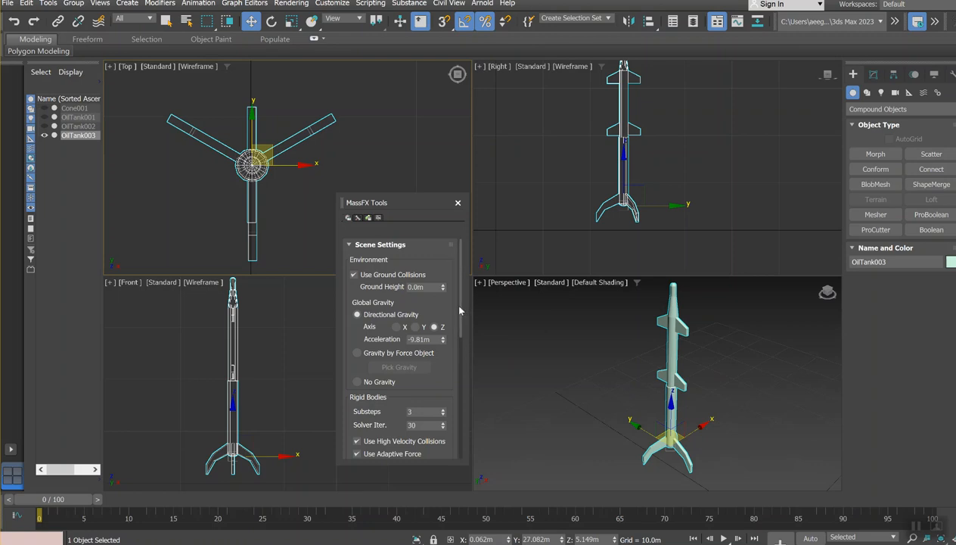
left_click_drag(459, 310, 447, 258)
left_click(665, 318)
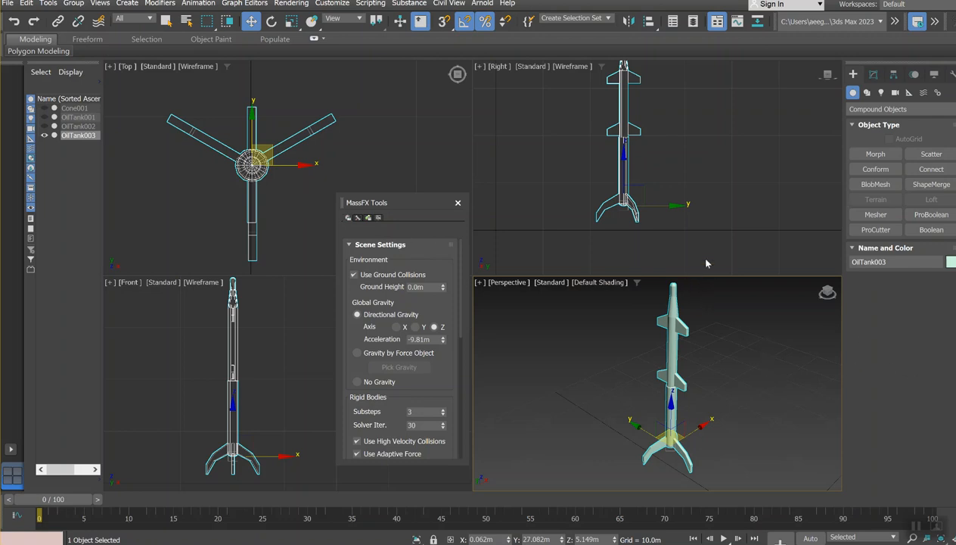
left_click(694, 199)
scroll(701, 187, "down", 2)
middle_click_drag(701, 187, 695, 224)
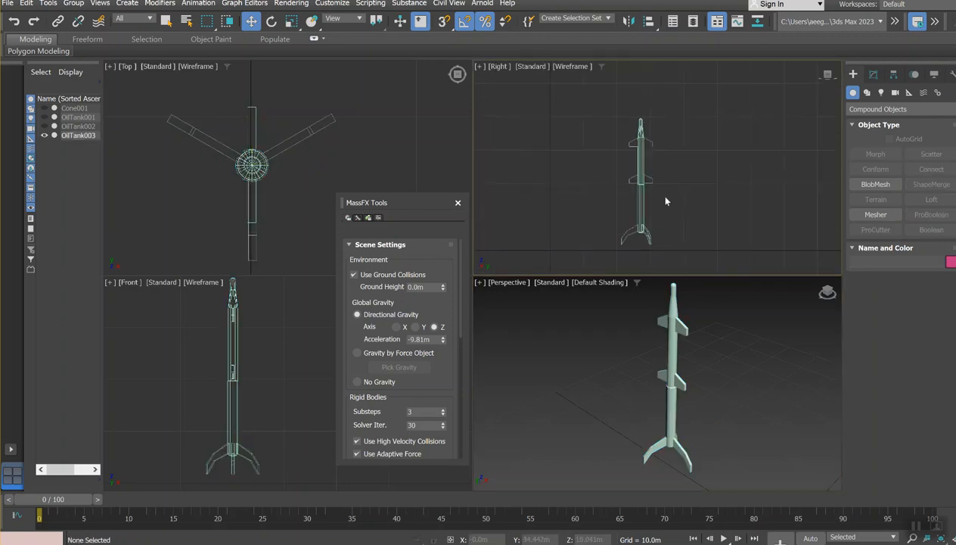
left_click(636, 180)
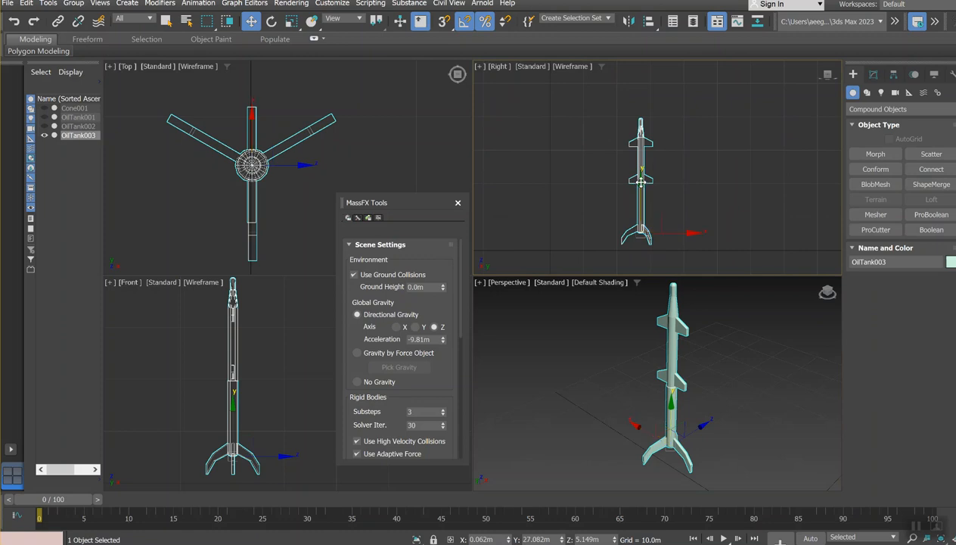
left_click_drag(641, 183, 642, 159, "shift")
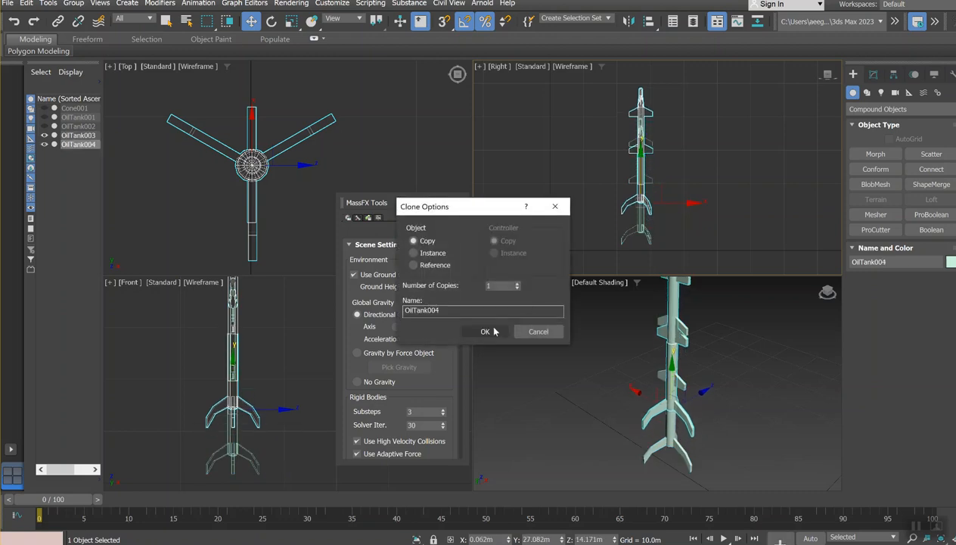
left_click(538, 332)
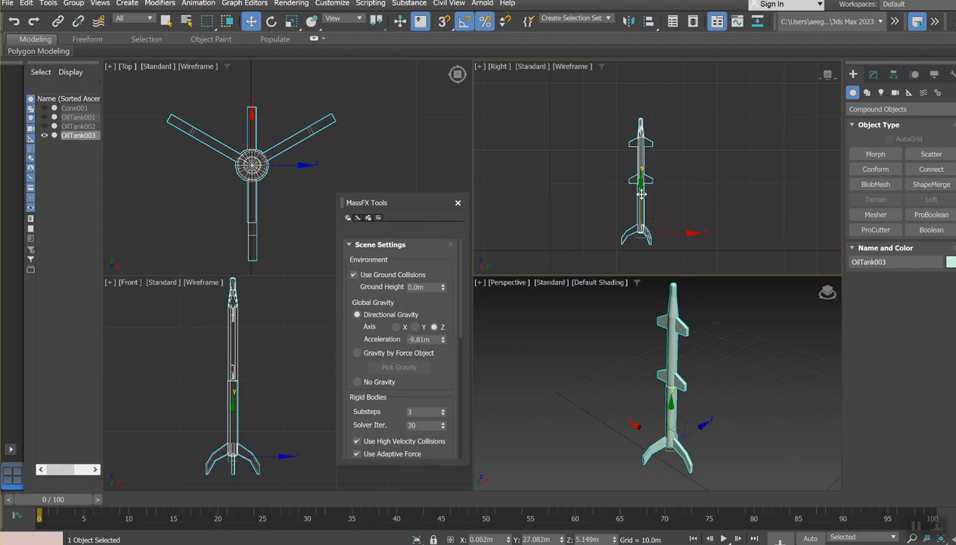
left_click_drag(633, 183, 643, 155)
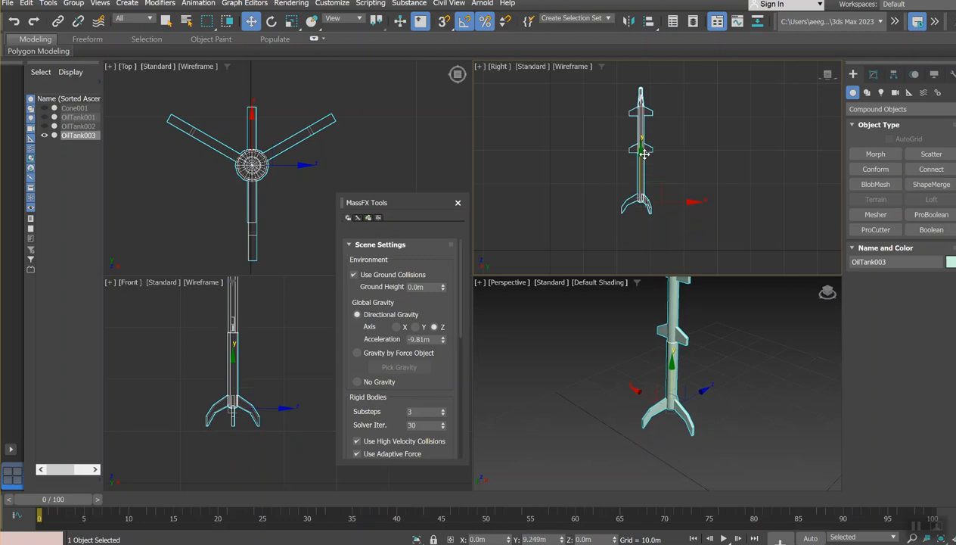
left_click(664, 237)
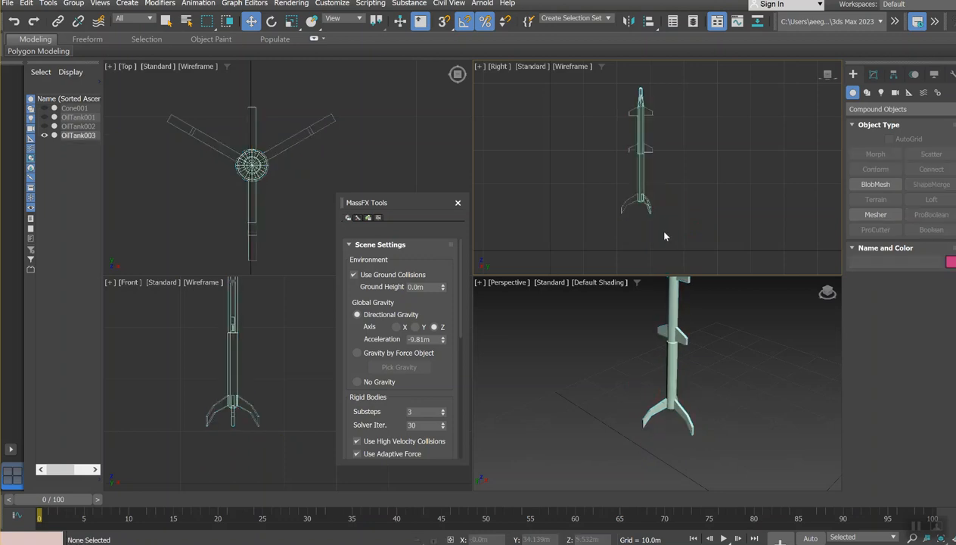
left_click(637, 158)
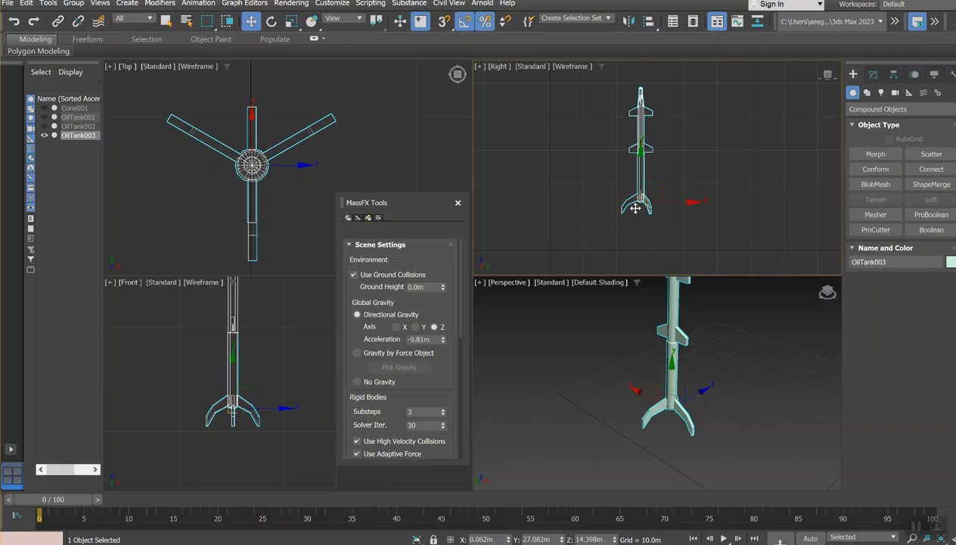
key("alt+Tab")
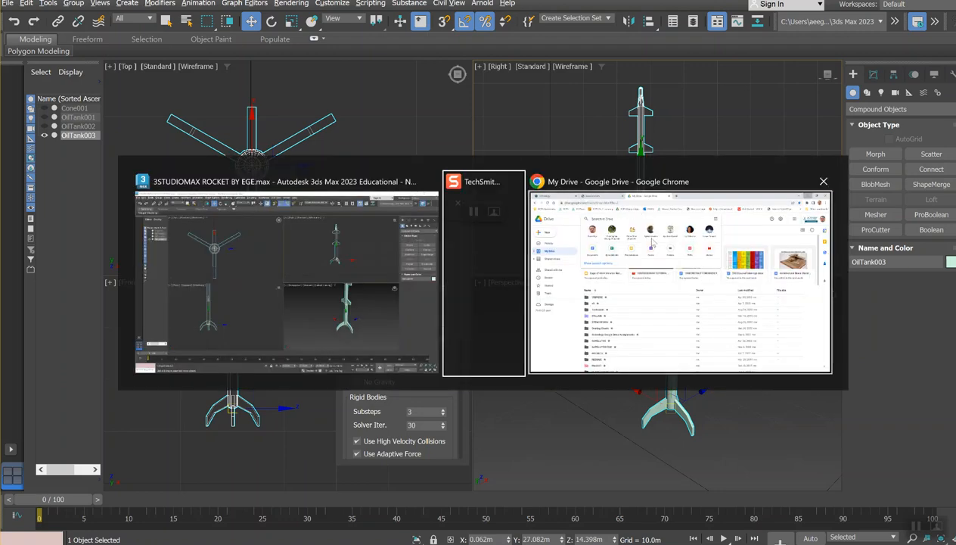
left_click(497, 237)
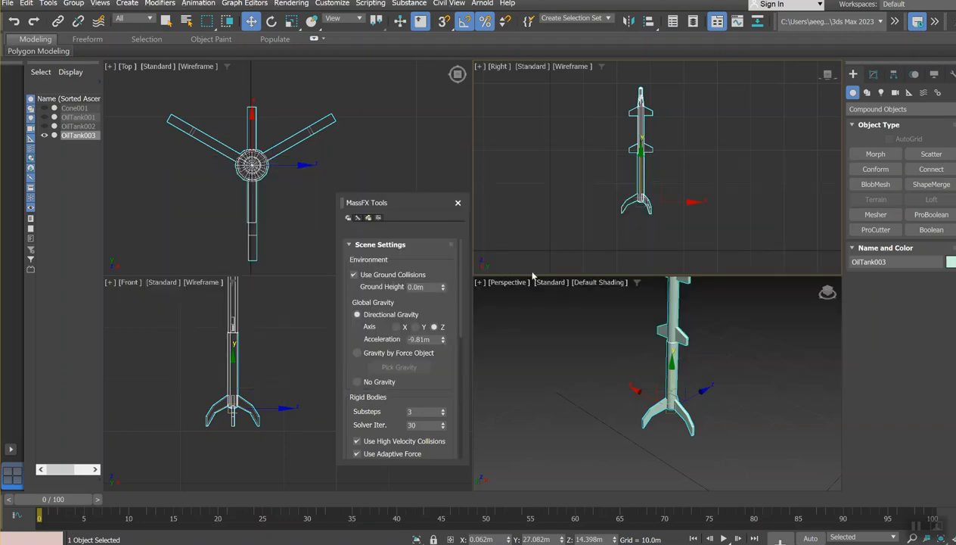
key("alt+Tab")
left_click(505, 260)
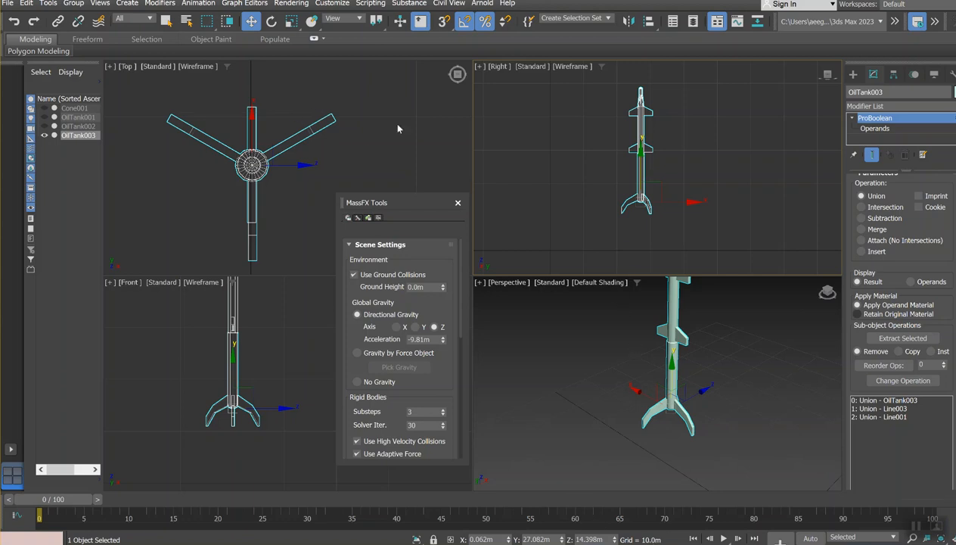
- Set the selected rocket as a MassFX dynamic rigid body
left_click(198, 3)
mouse_move(229, 164)
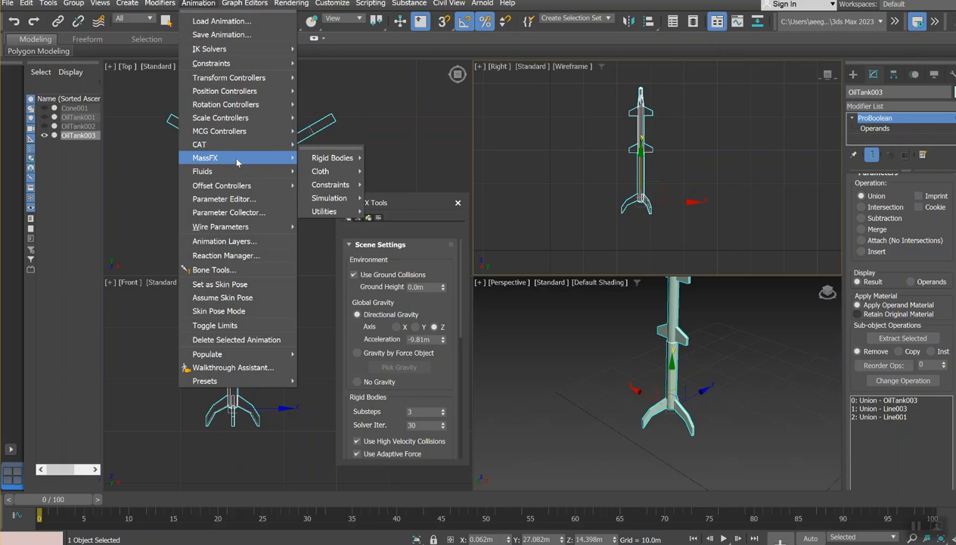
mouse_move(336, 165)
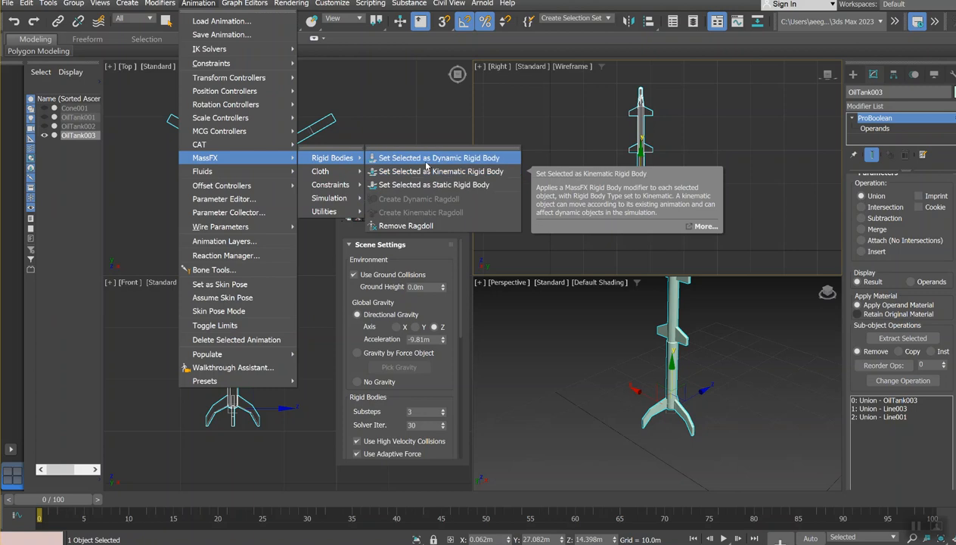
left_click(423, 158)
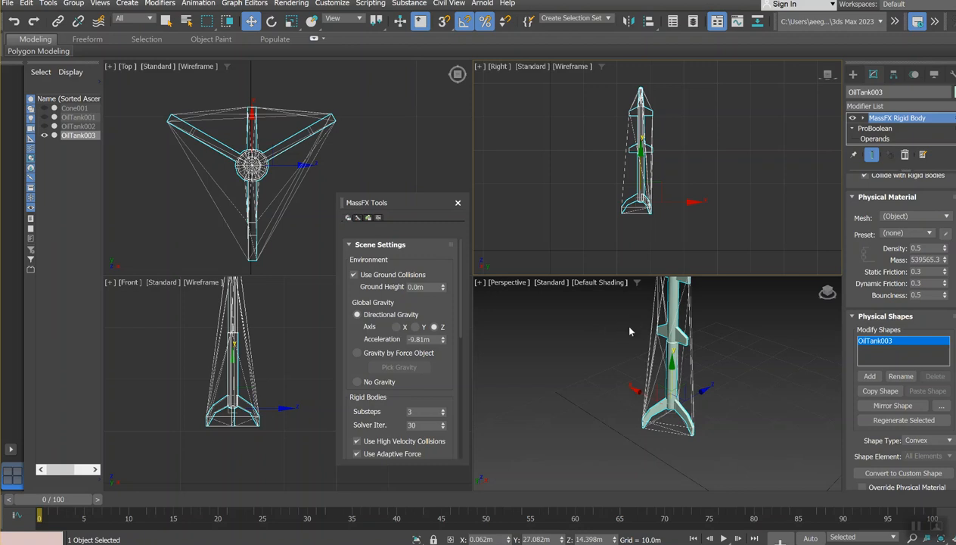
scroll(631, 334, "down", 3)
middle_click_drag(631, 337, 655, 384)
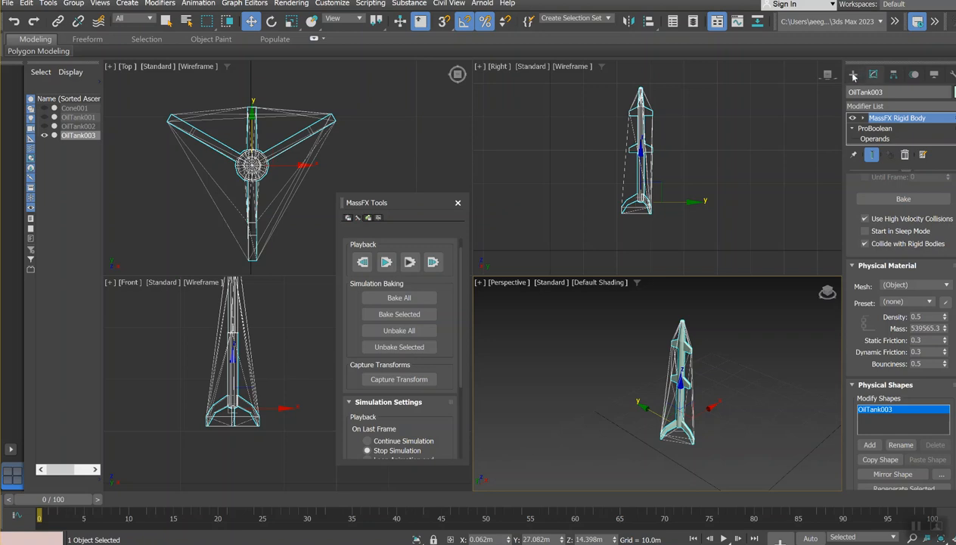
left_click(854, 75)
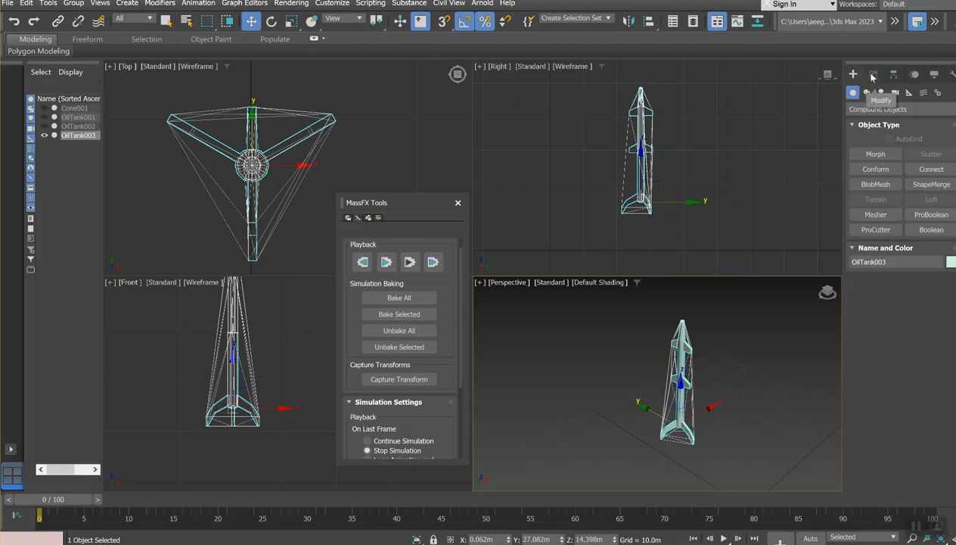
left_click(872, 76)
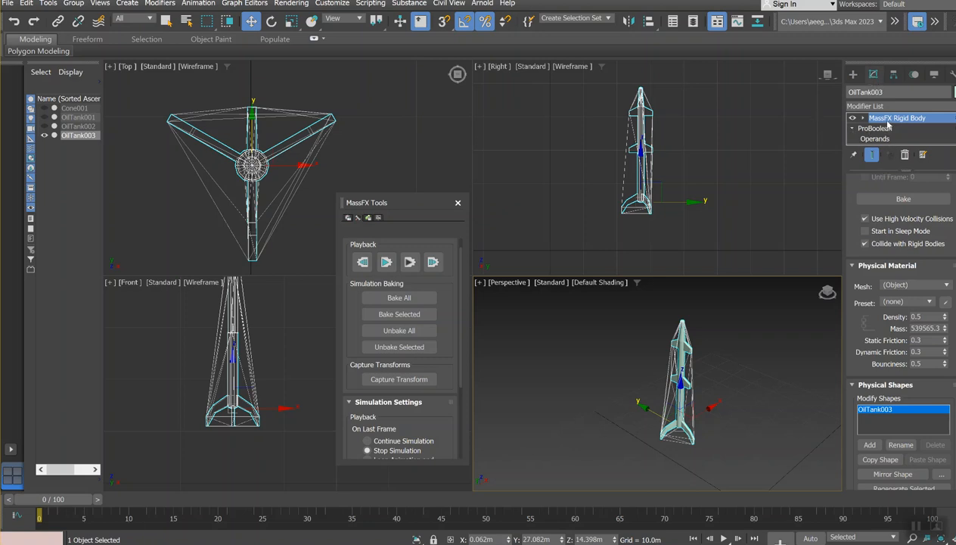
- Examine the sub-levels of the rocket's MassFX Rigid Body modifier and the MassFX world parameters for ground collisions and gravity
left_click(863, 119)
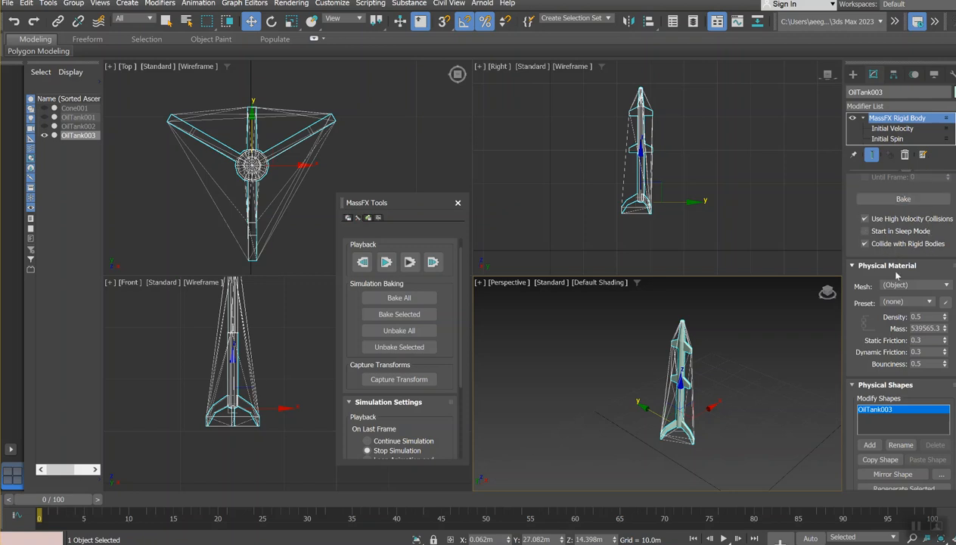
scroll(893, 291, "down", 1)
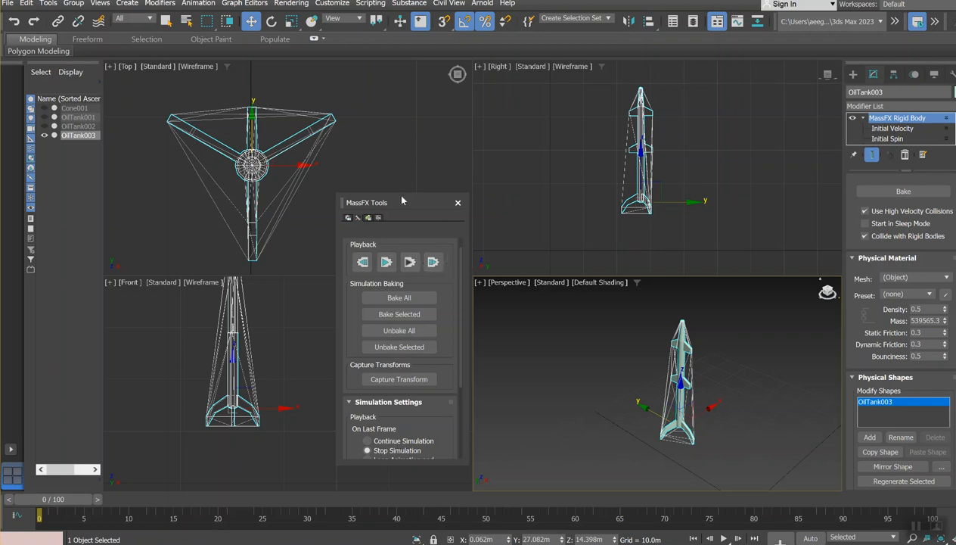
left_click(347, 217)
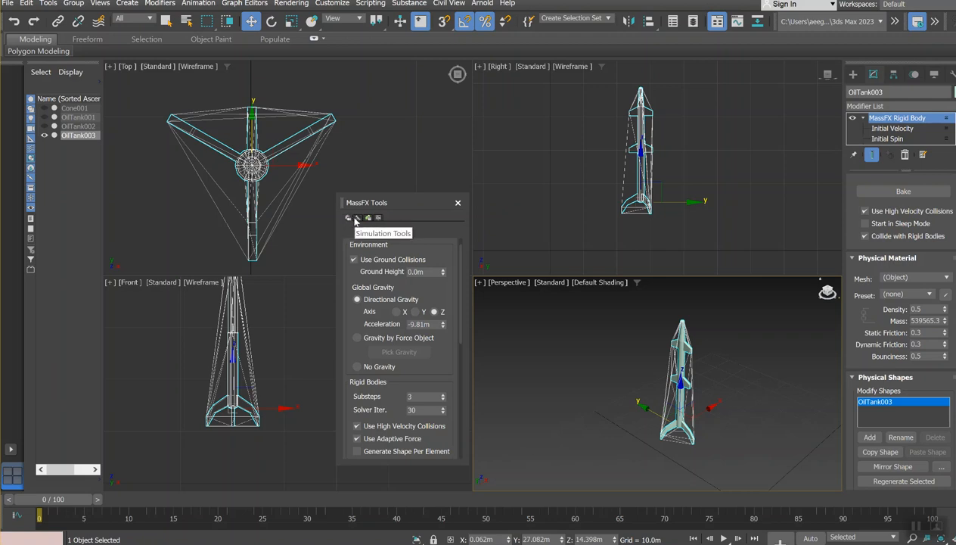
- Test the rocket's fall with a MassFX simulation run and reset the simulation to frame 0
left_click(356, 218)
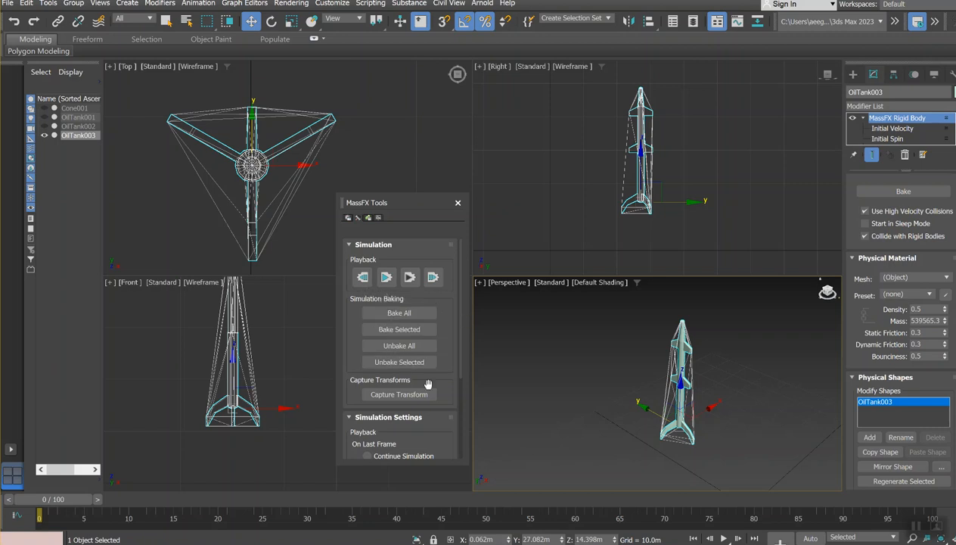
scroll(385, 421, "down", 2)
scroll(385, 420, "up", 2)
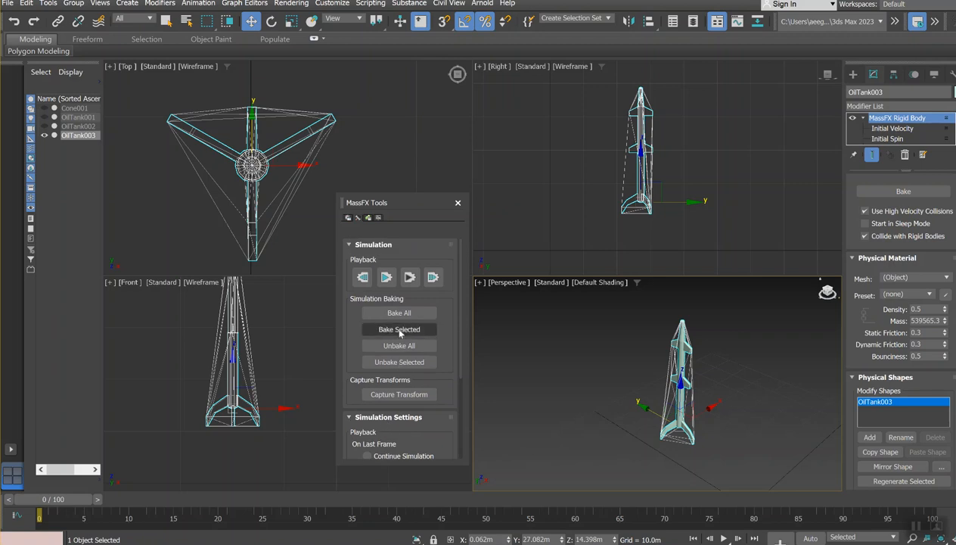
left_click(385, 278)
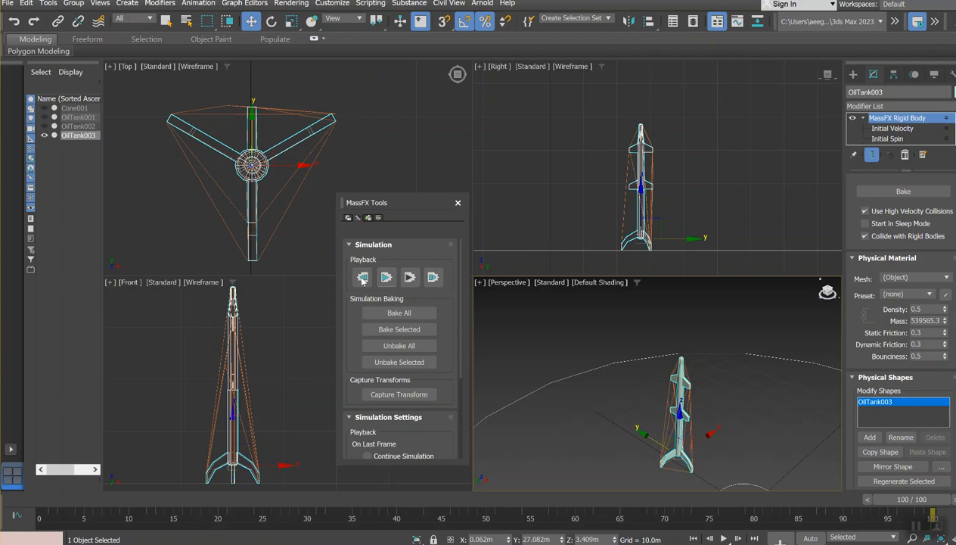
left_click(362, 278)
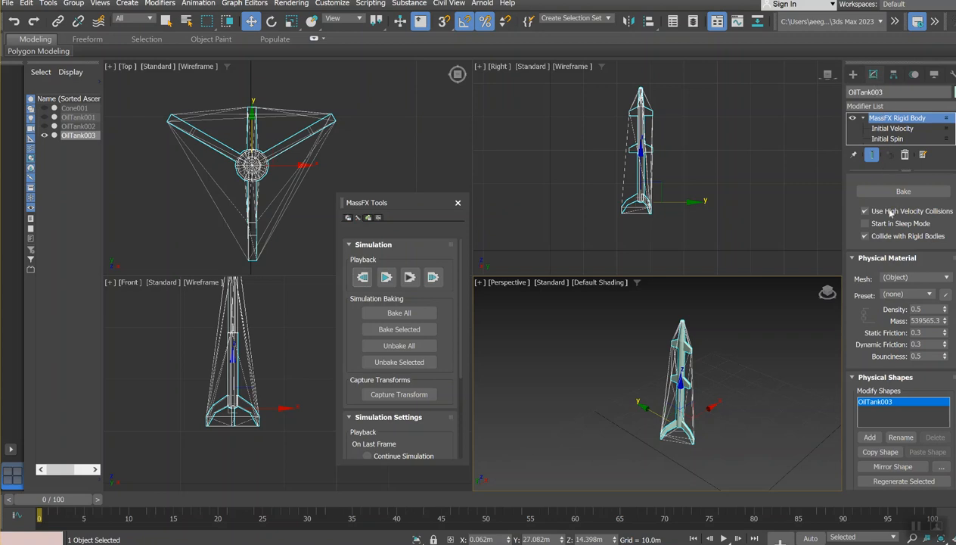
- Examine the rocket rigid body's physical material, physical shapes, mesh parameters and forces, then collapse the forces and shapes settings
scroll(900, 337, "down", 2)
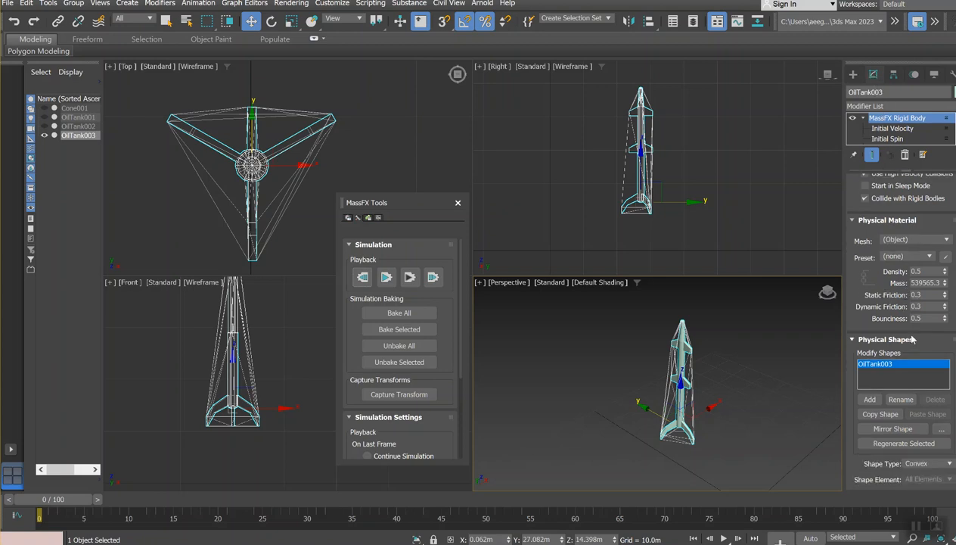
scroll(907, 367, "down", 4)
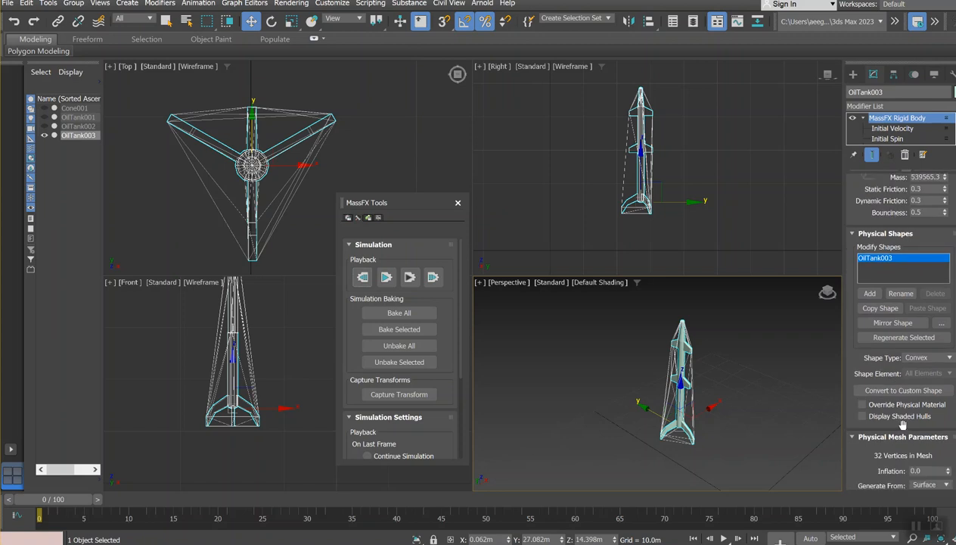
scroll(904, 406, "down", 1)
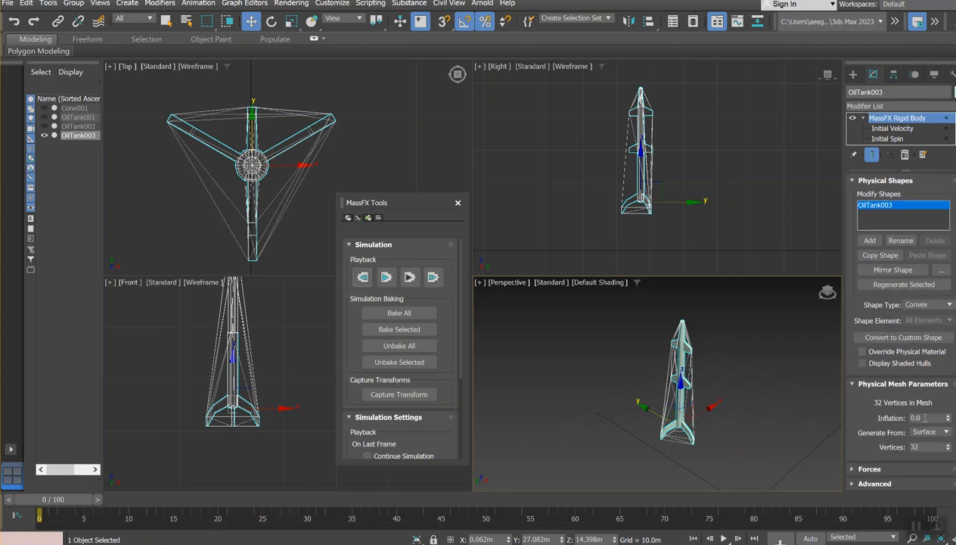
scroll(915, 431, "down", 1)
left_click(855, 470)
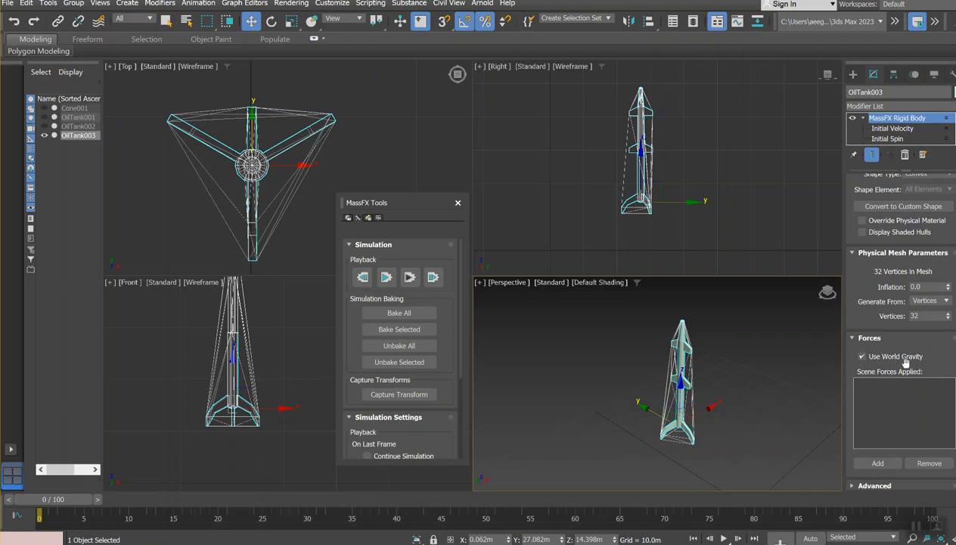
left_click(853, 338)
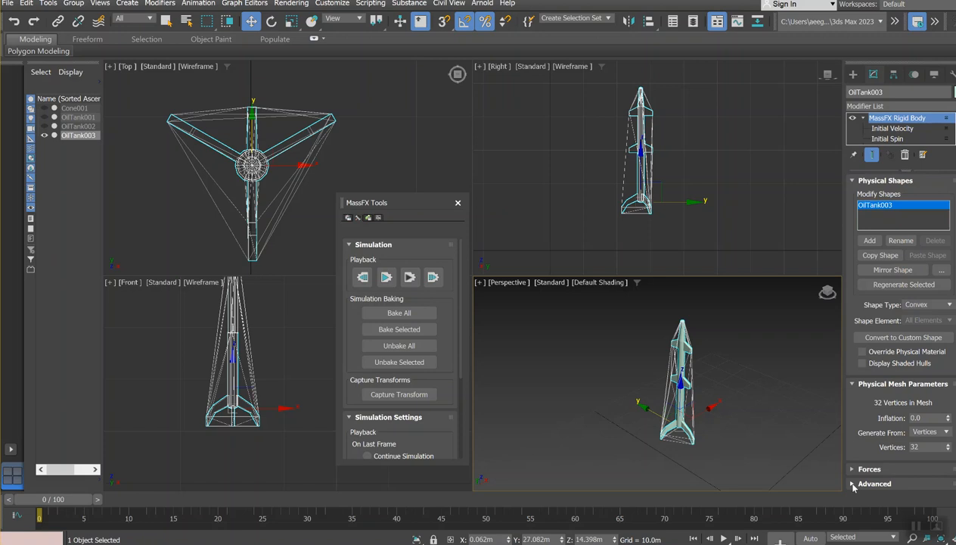
left_click(852, 182)
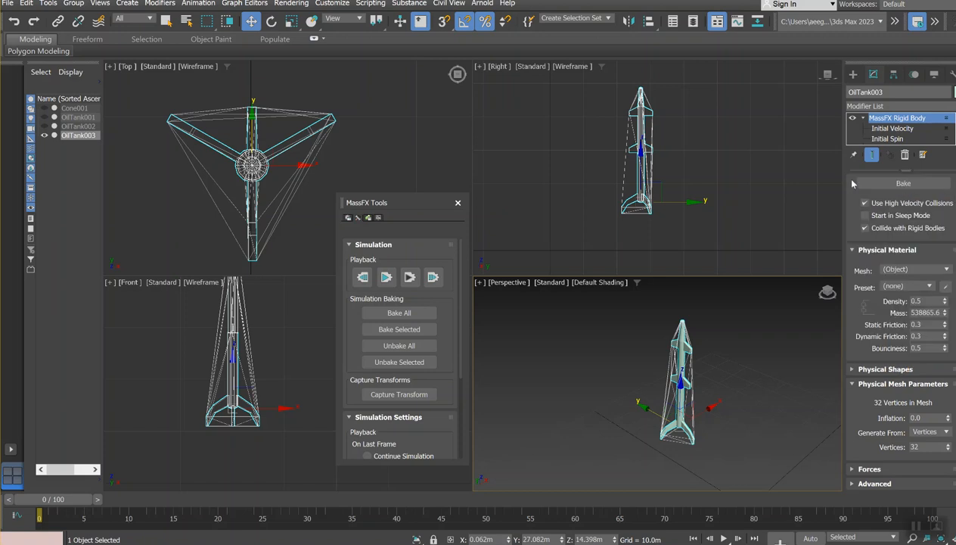
- Examine the rocket's advanced rigid body settings, covering solver iterations, contact shell, initial motion and center of mass
left_click(853, 484)
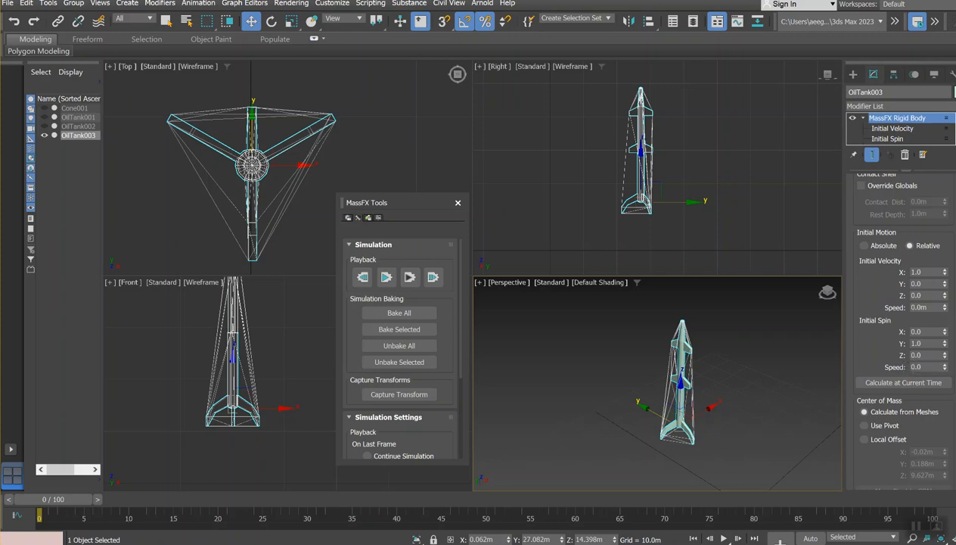
scroll(877, 238, "up", 1)
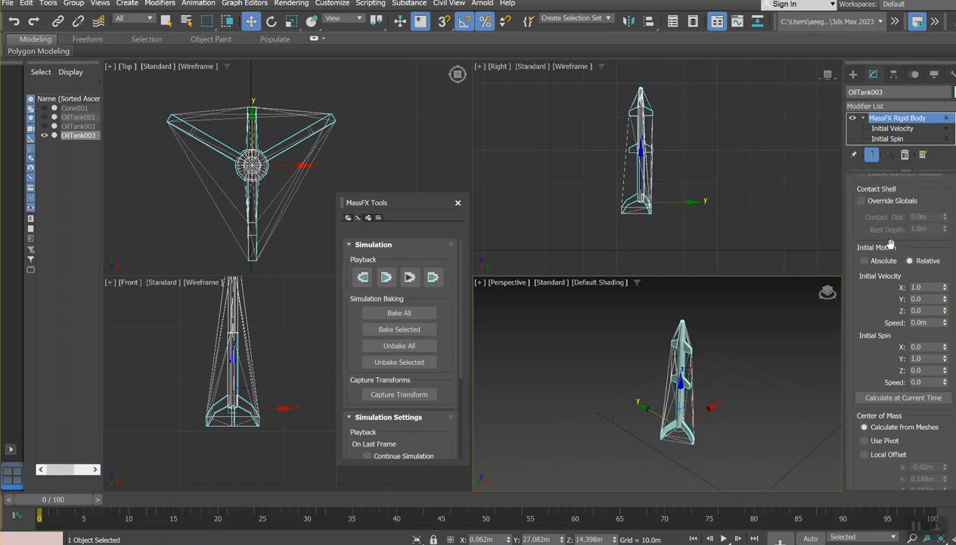
scroll(885, 254, "up", 2)
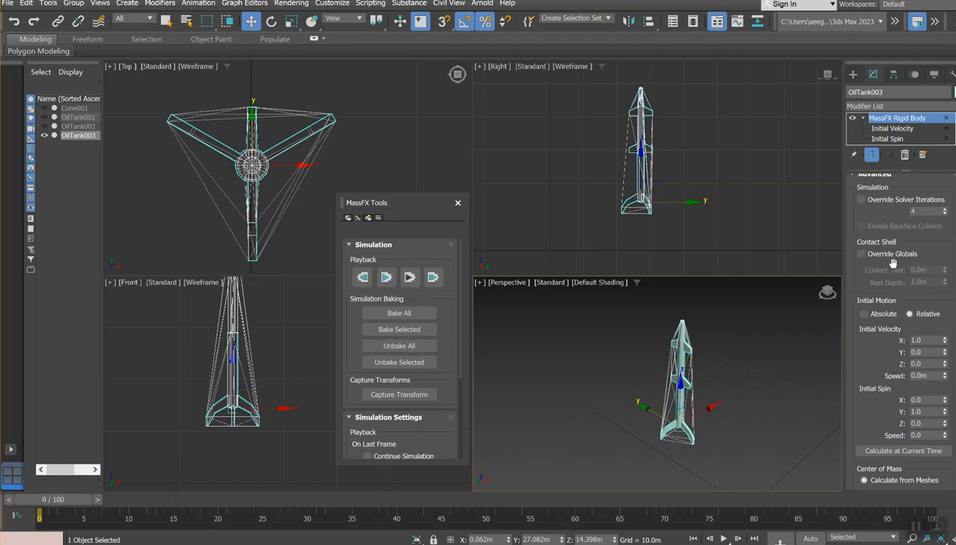
scroll(898, 283, "up", 2)
scroll(889, 295, "up", 1)
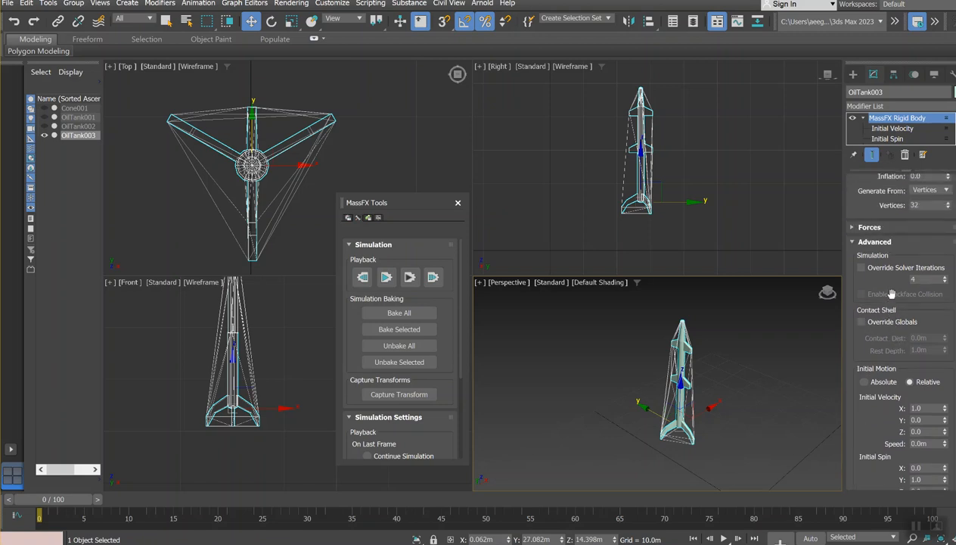
scroll(881, 299, "up", 1)
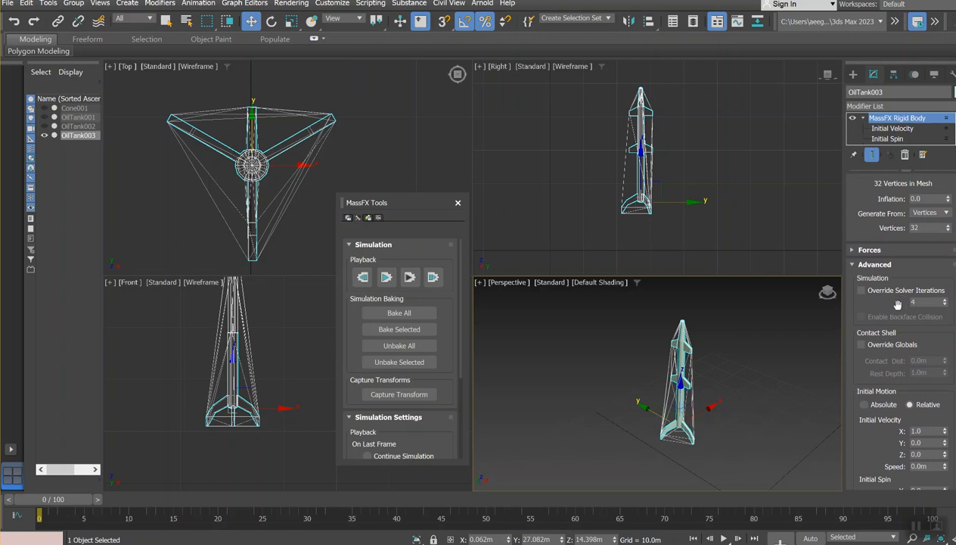
scroll(893, 302, "down", 3)
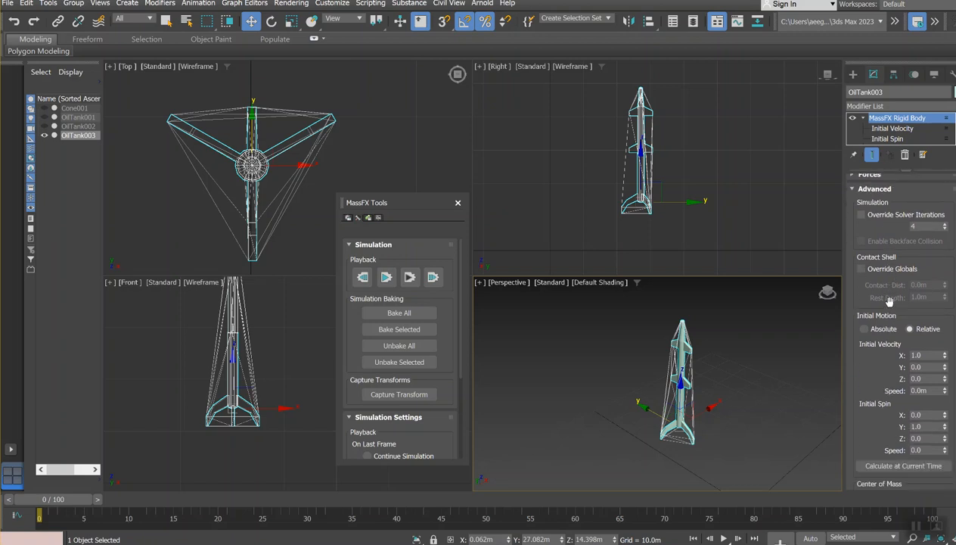
scroll(881, 300, "down", 2)
scroll(877, 317, "down", 1)
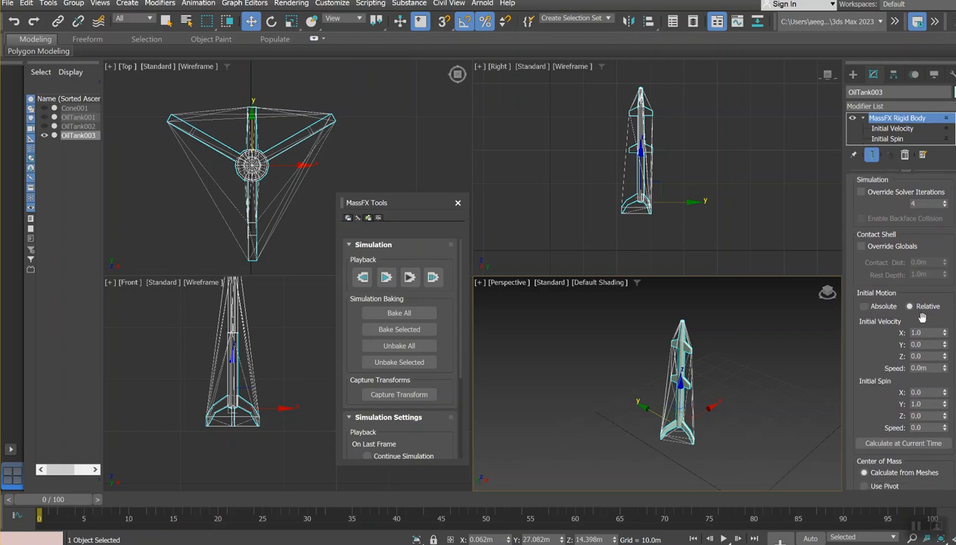
scroll(921, 319, "down", 2)
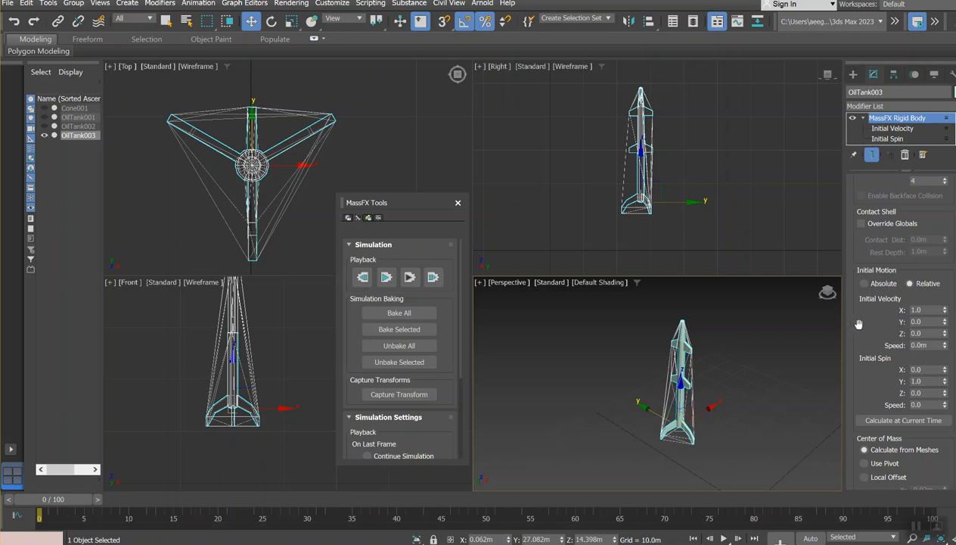
- Set the rocket's initial velocity to X 0 and Z 1 with a speed of 1 m, and test it in a simulation run
left_click(933, 346)
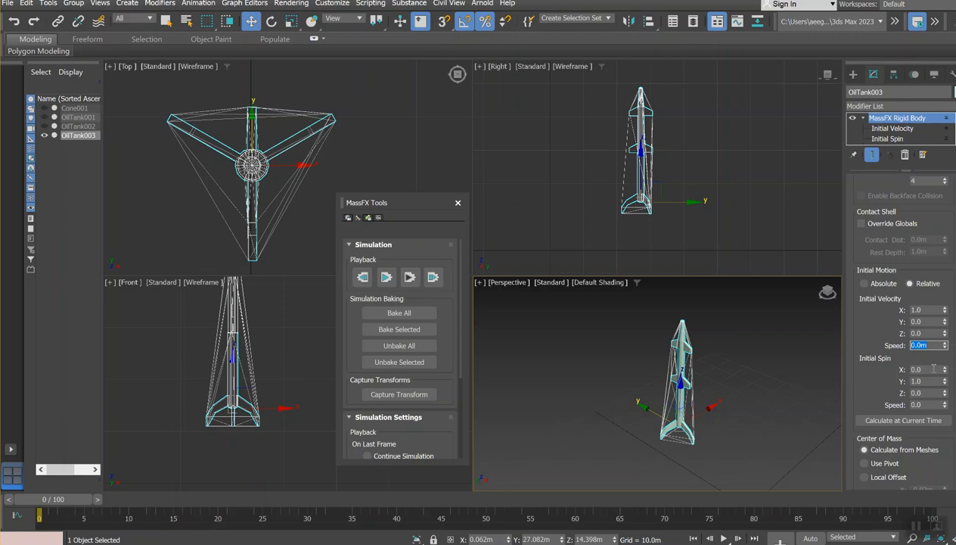
type("1")
key("Return")
double_click(928, 333)
type("1")
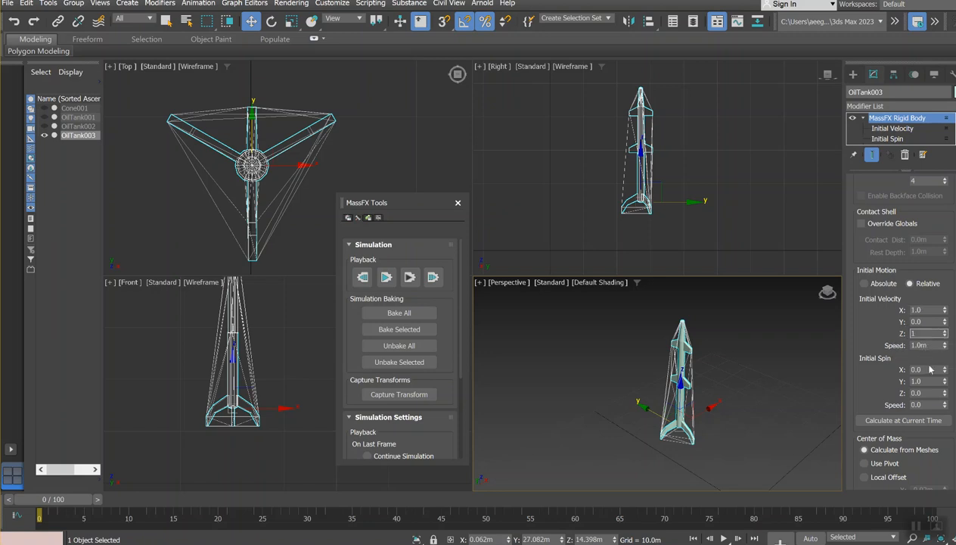
double_click(929, 310)
type("0")
scroll(884, 376, "down", 2)
scroll(884, 375, "up", 1)
scroll(883, 373, "down", 2)
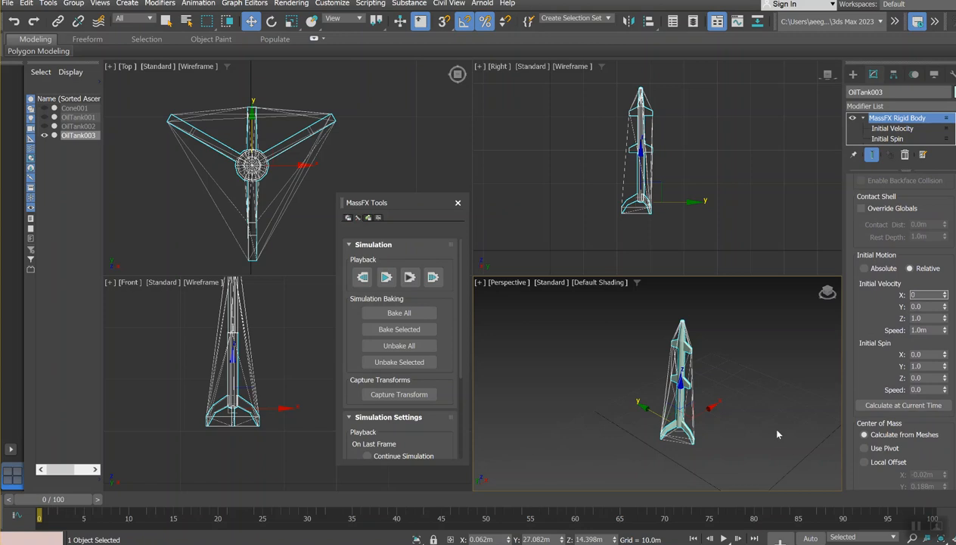
left_click(384, 278)
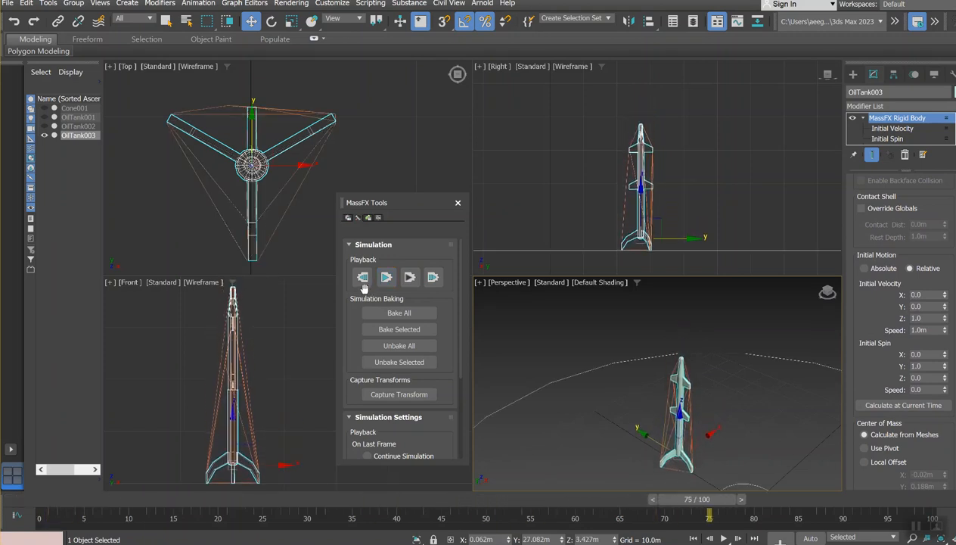
left_click(363, 279)
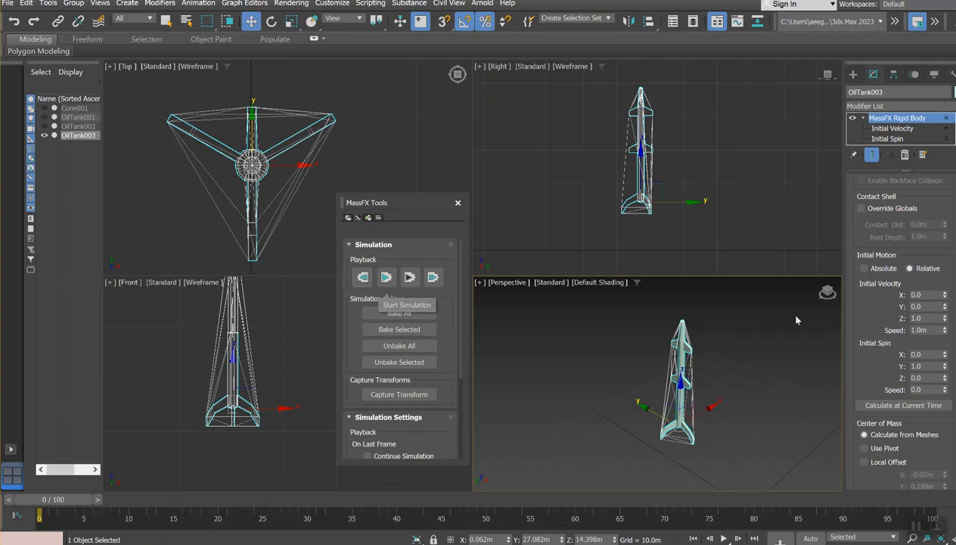
- Set the rocket's initial velocity speed to 9.81 m and its Z component to 9.81
double_click(931, 331)
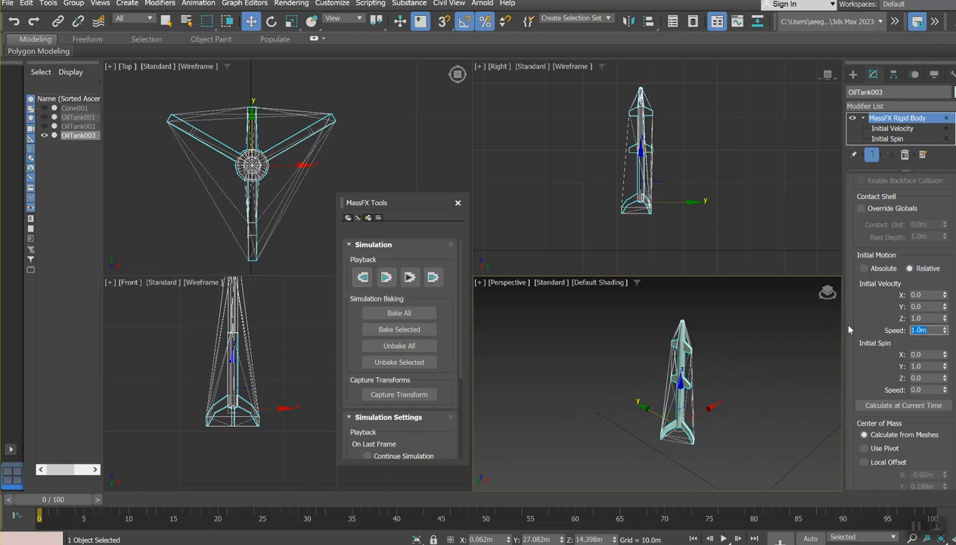
type("9.81")
left_click(925, 318)
type("9.81")
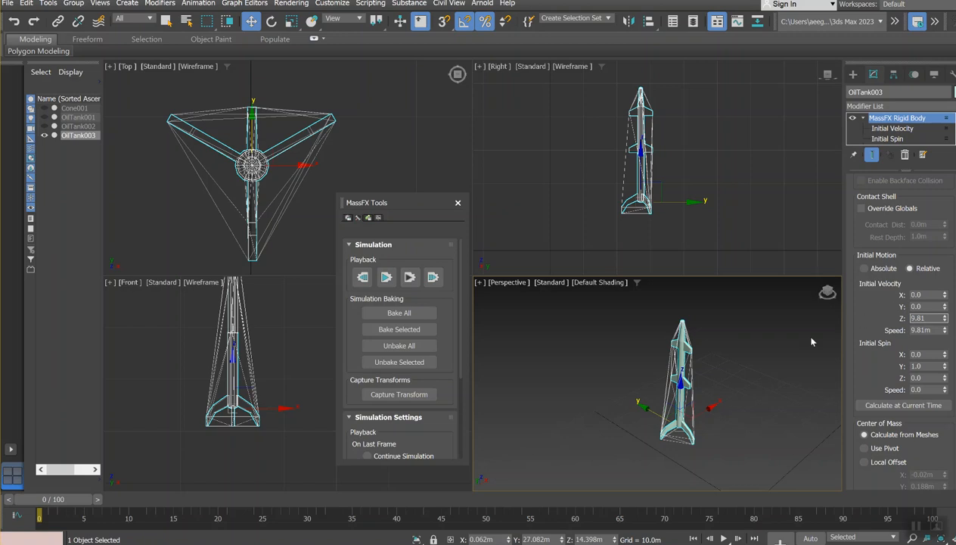
- Run the MassFX simulation twice with the new initial velocity, resetting the rocket to frame 0 after each run
left_click(387, 280)
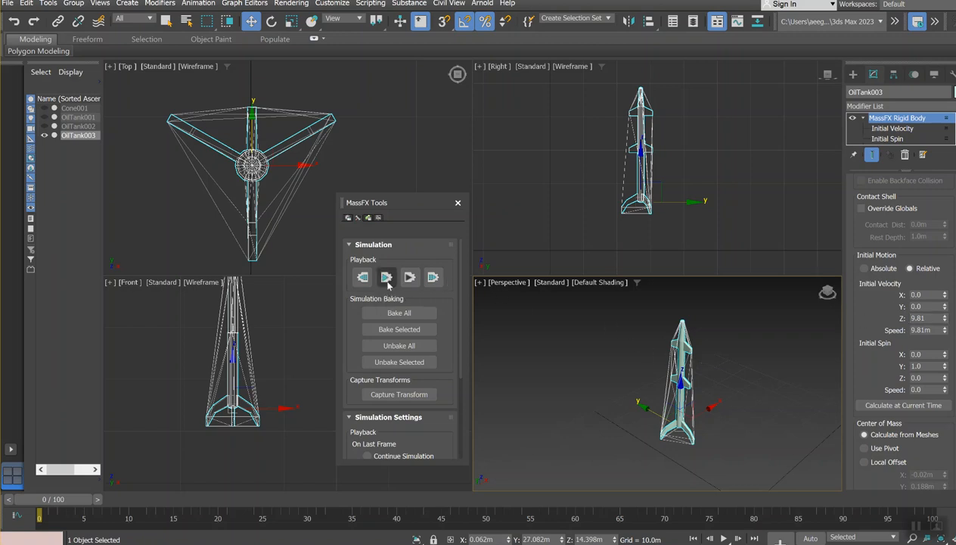
left_click(387, 283)
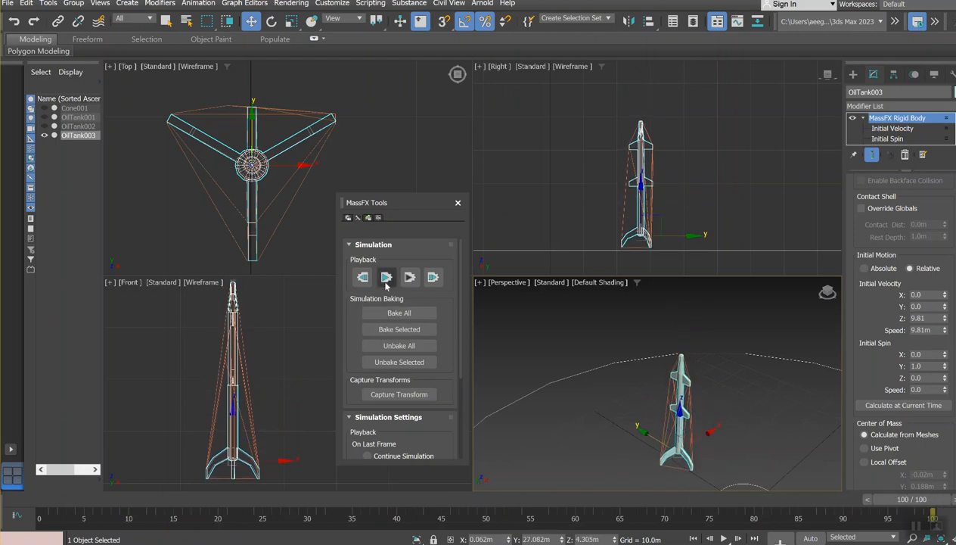
left_click(362, 277)
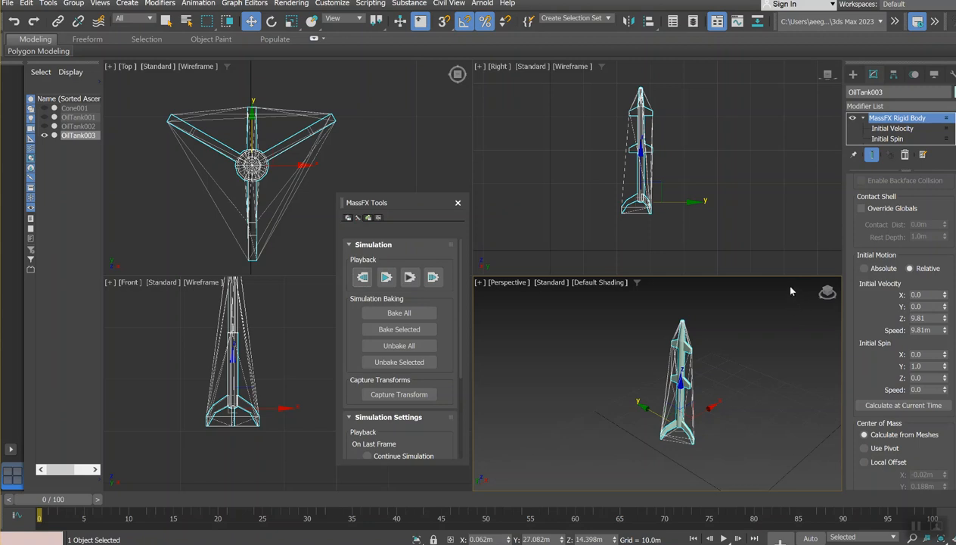
left_click(386, 277)
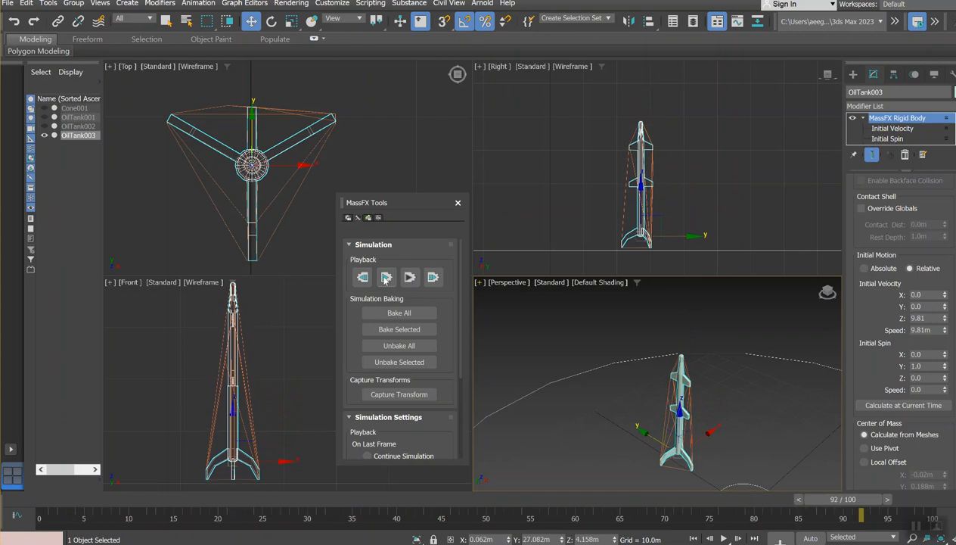
left_click(368, 279)
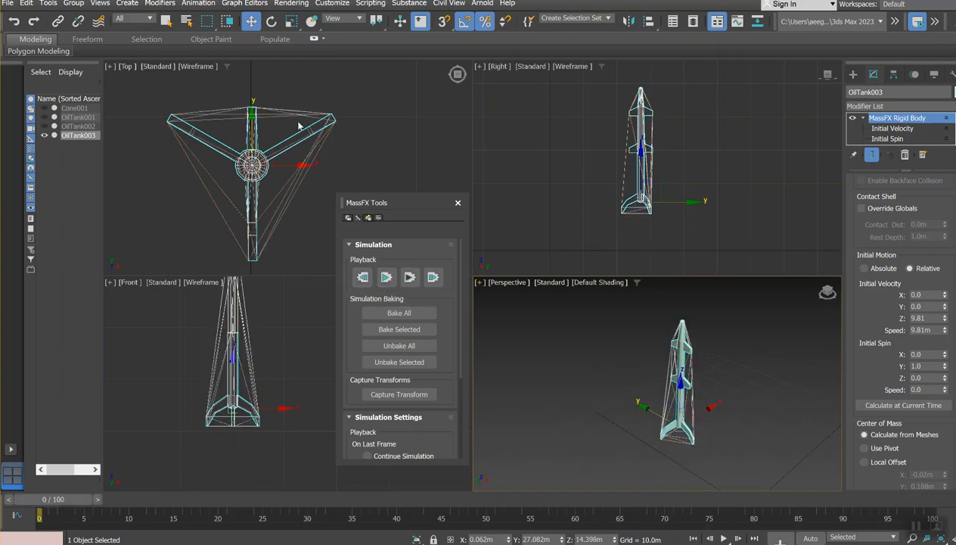
- Save the rocket scene
left_click(9, 4)
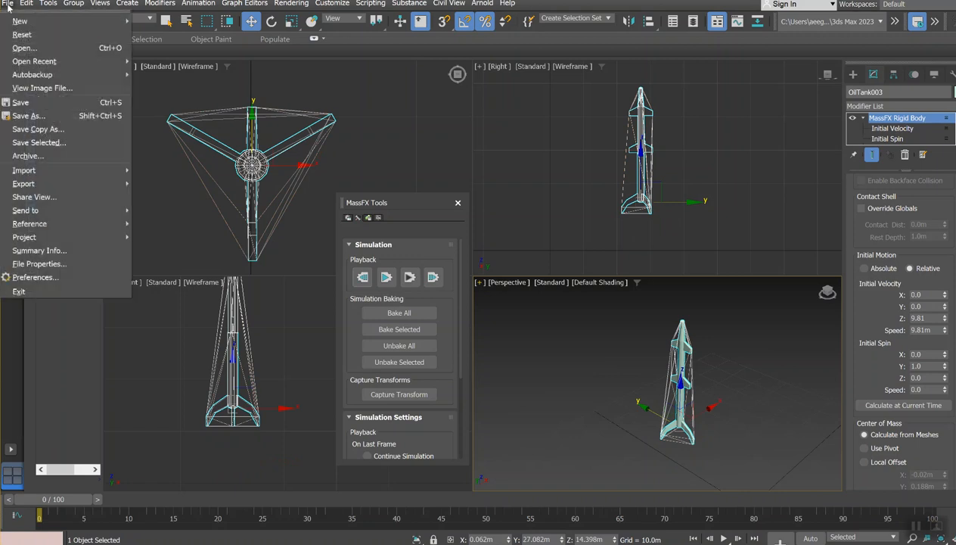
left_click(23, 103)
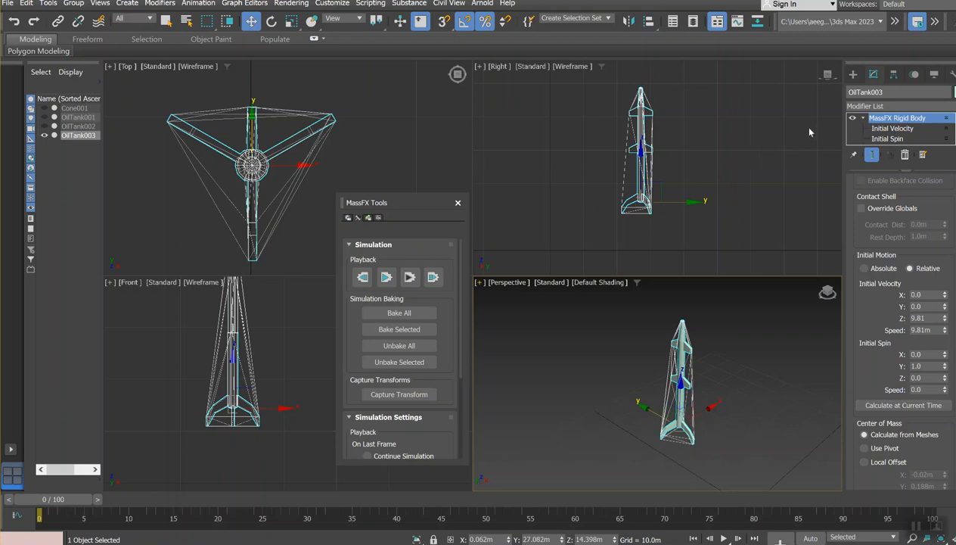
- Add a vertical Tape helper about 49 m long beside the rocket in the Right view, starting near ground level and running upward
left_click(854, 74)
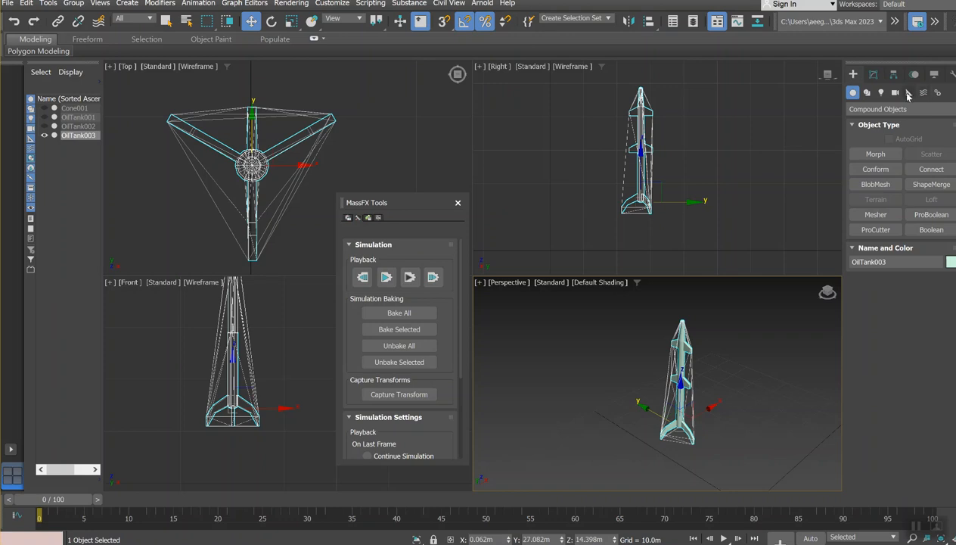
left_click(908, 93)
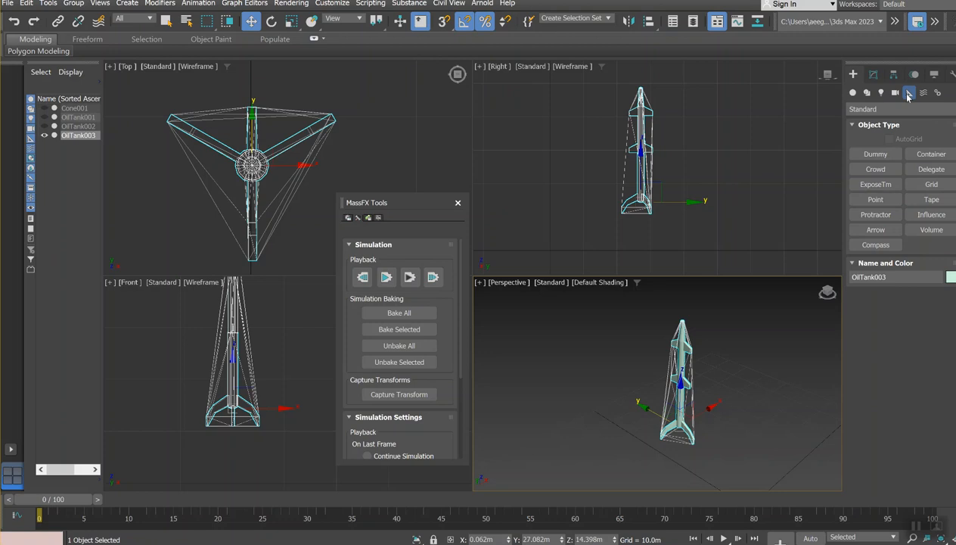
left_click(928, 199)
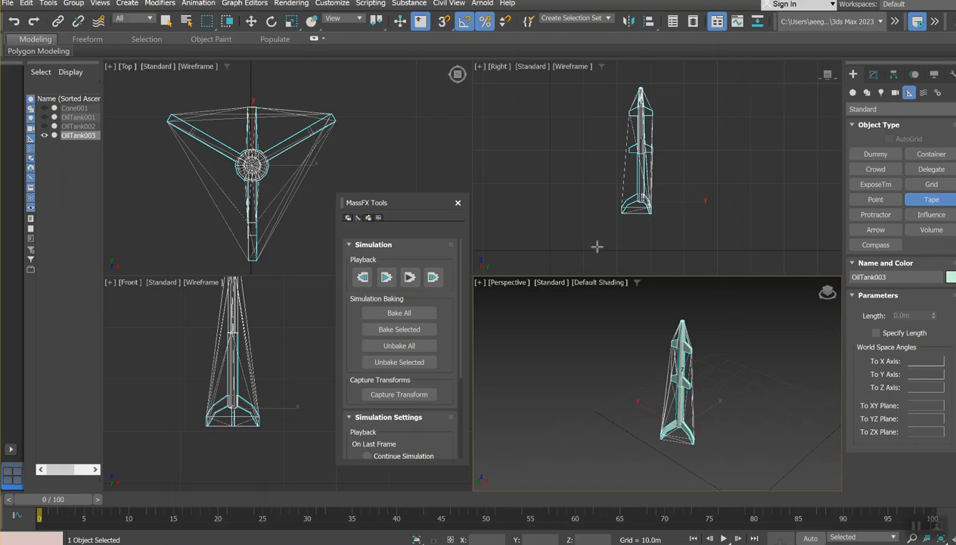
left_click_drag(596, 247, 595, 84)
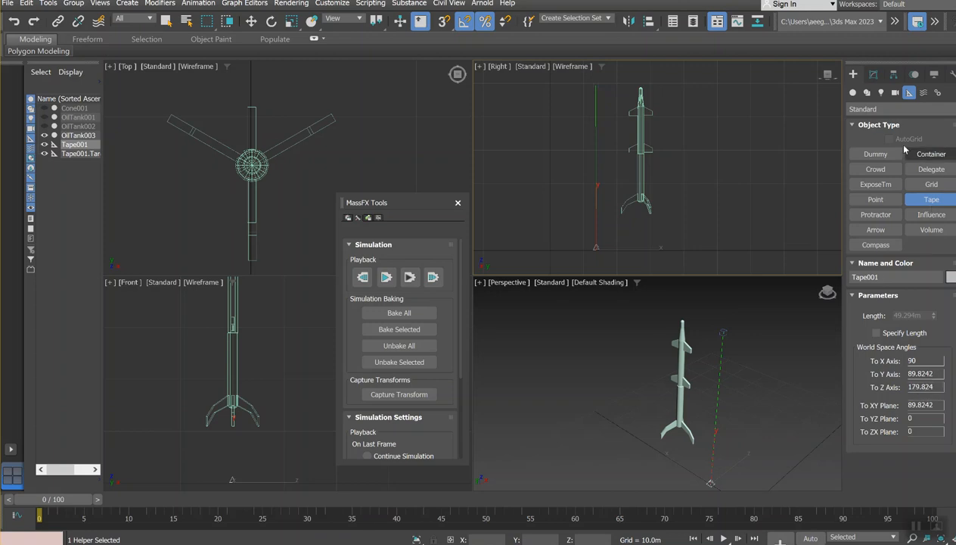
- Turn on the tape's specified length and set it to 35000 m
left_click(870, 76)
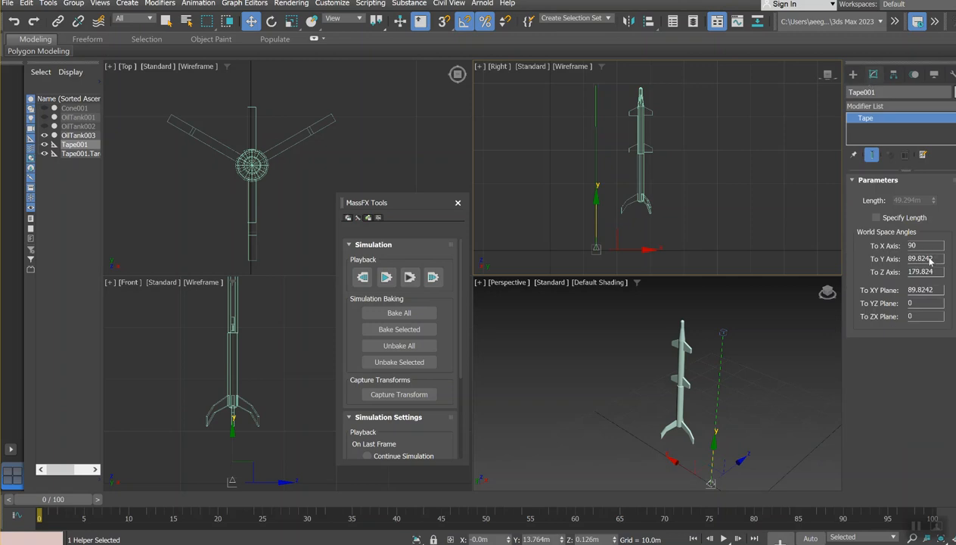
left_click(871, 217)
scroll(678, 195, "down", 3)
middle_click_drag(677, 196, 655, 209)
middle_click_drag(684, 214, 677, 223)
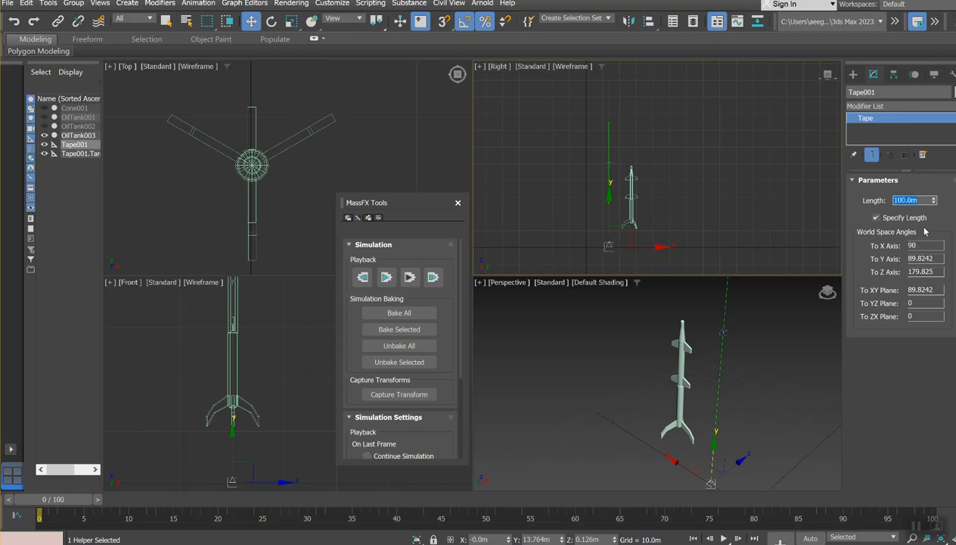
type("35000")
key("Return")
- Examine the tape's full extent in the Right view, from its upper end down to its base, against the rocket's size
scroll(730, 189, "down", 5)
middle_click_drag(738, 173, 659, 218)
scroll(674, 199, "down", 5)
middle_click_drag(694, 176, 638, 214)
scroll(667, 193, "down", 5)
scroll(627, 135, "up", 3)
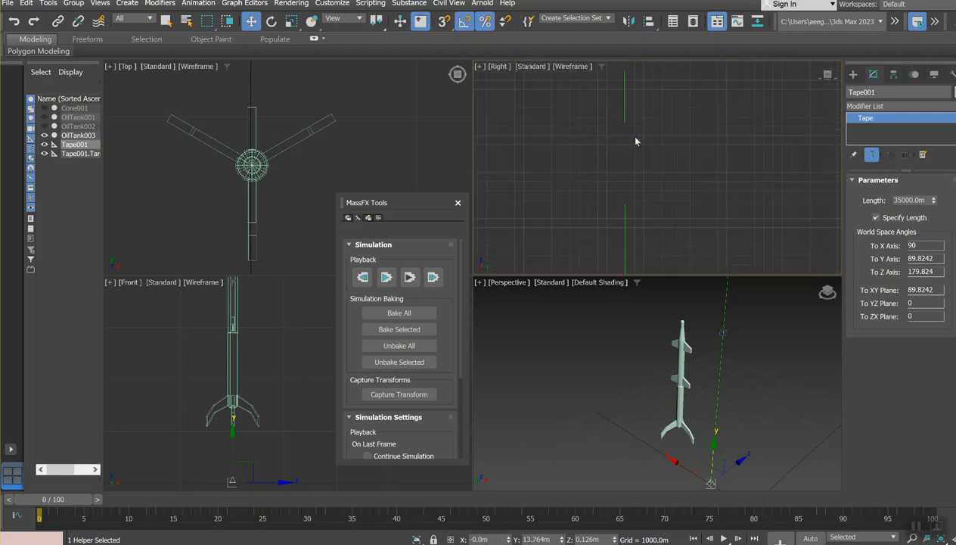
scroll(624, 106, "up", 2)
scroll(634, 111, "down", 3)
middle_click_drag(634, 111, 593, 207)
scroll(593, 207, "up", 2)
scroll(585, 186, "up", 5)
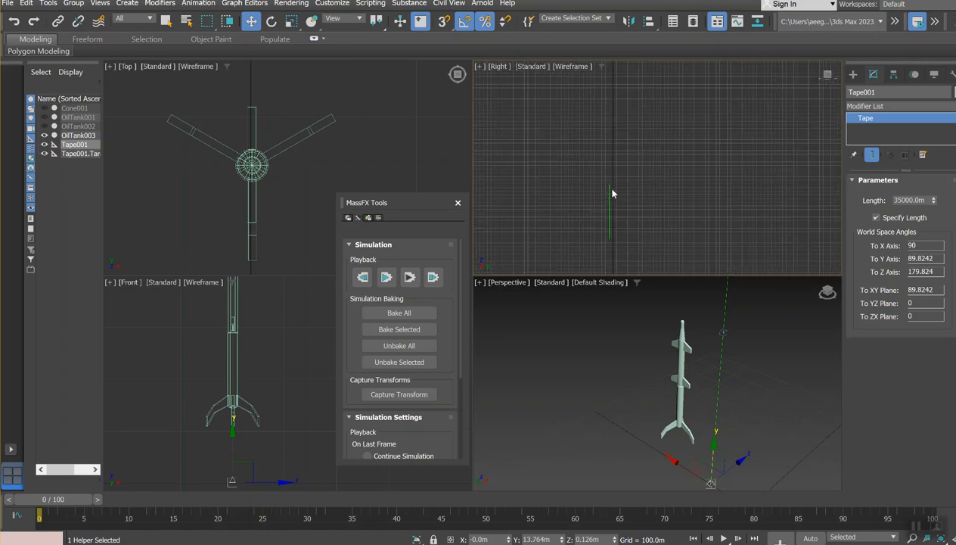
scroll(609, 186, "down", 2)
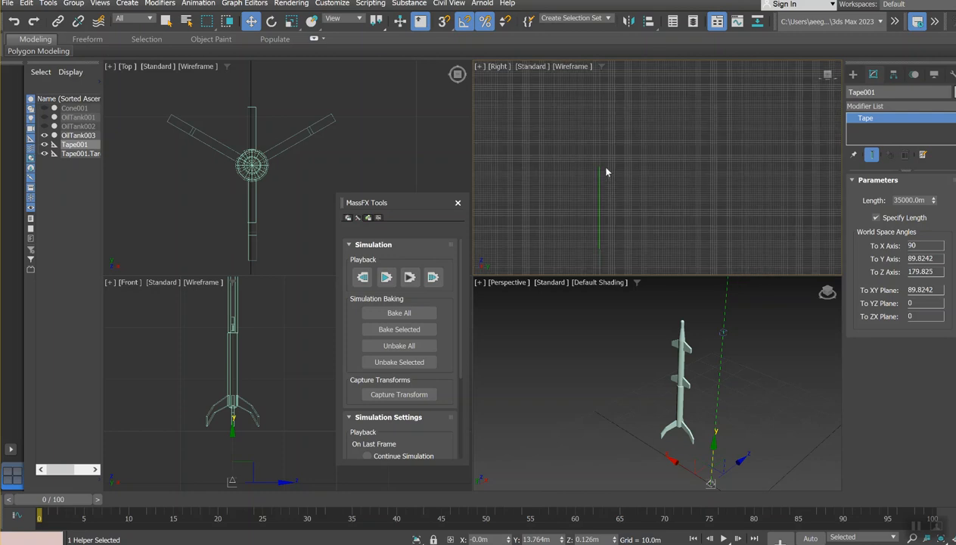
scroll(603, 204, "down", 6)
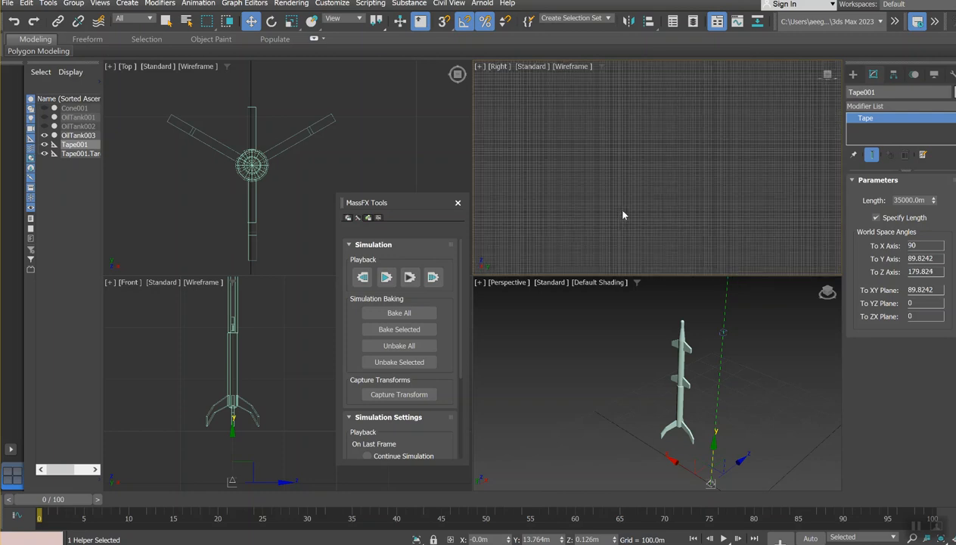
scroll(647, 204, "up", 5)
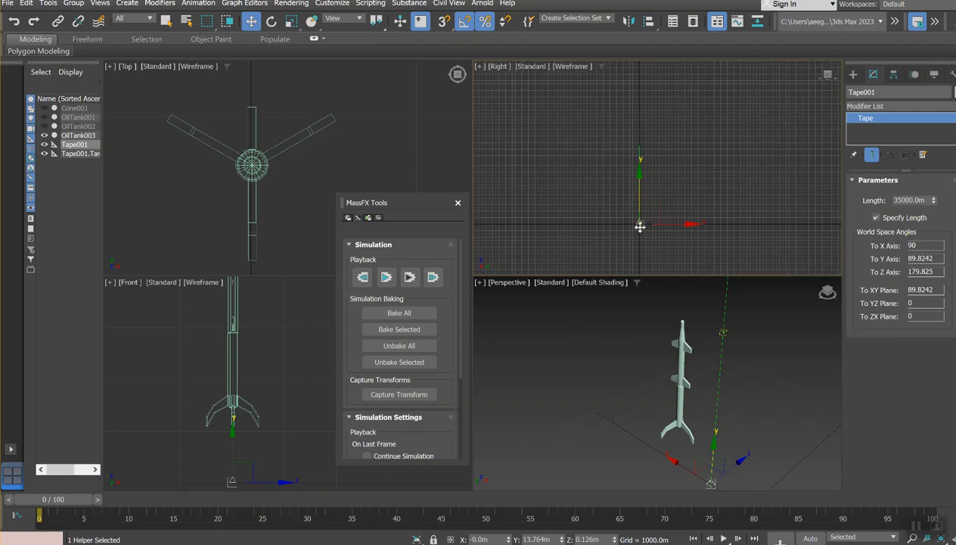
scroll(583, 179, "up", 2)
middle_click_drag(609, 184, 689, 240)
scroll(643, 230, "up", 2)
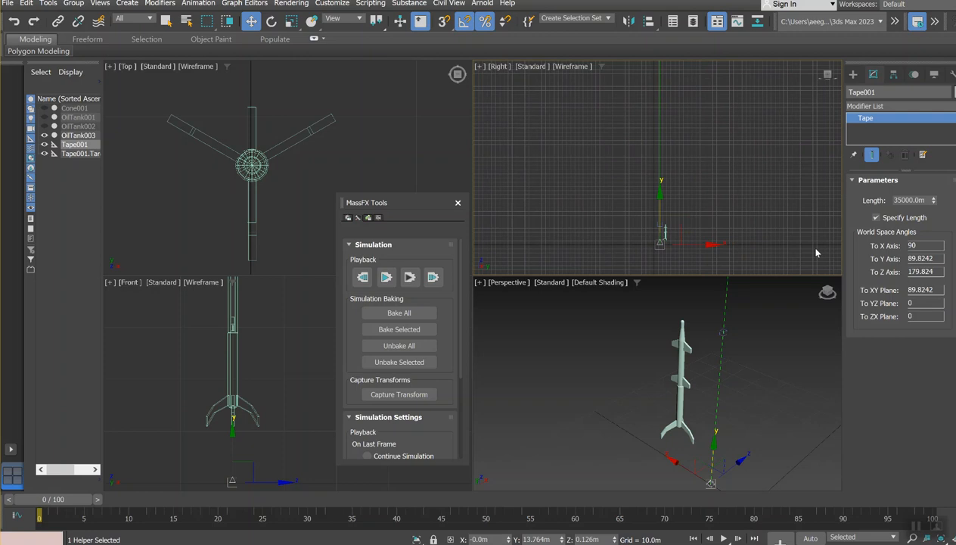
scroll(662, 239, "up", 5)
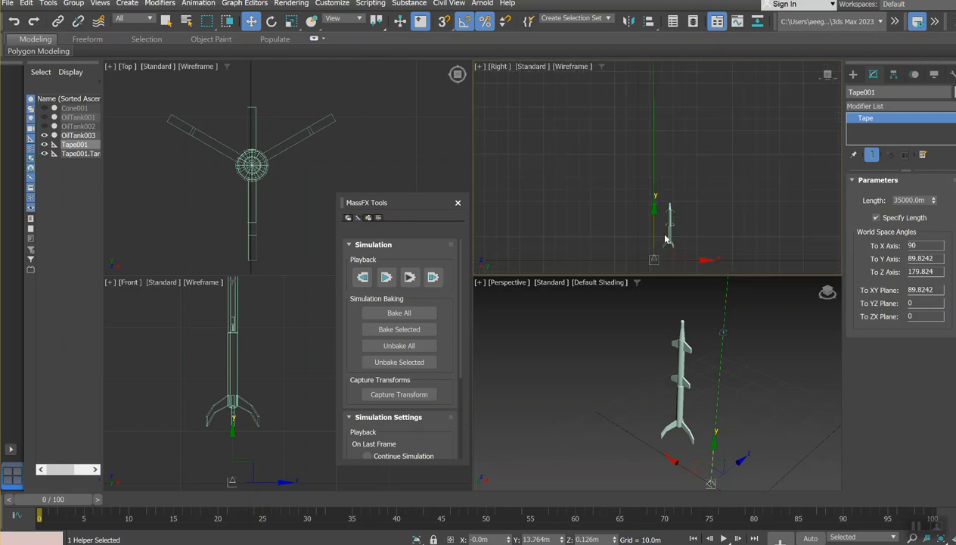
middle_click_drag(647, 218, 646, 177)
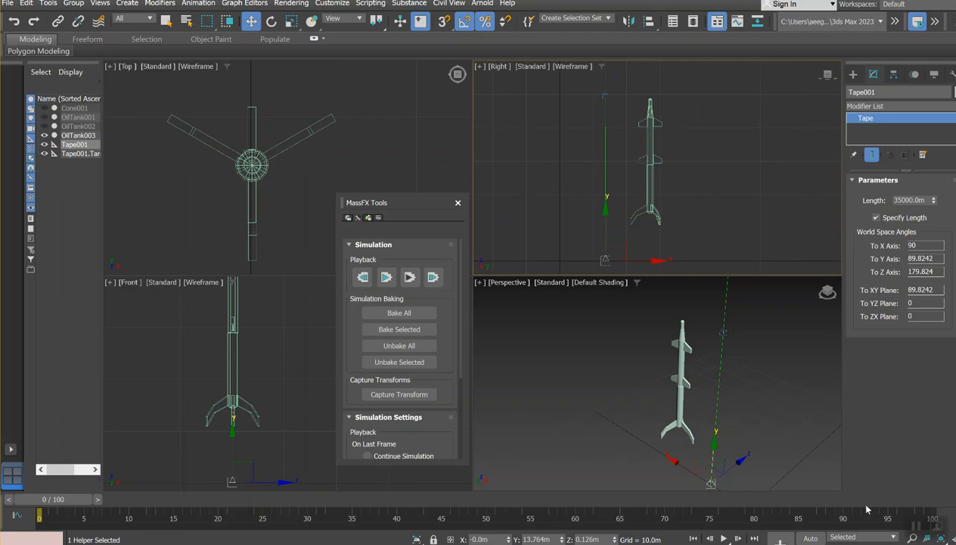
- Minimize the 3ds Max window to get to the Windows desktop
key("alt+Tab")
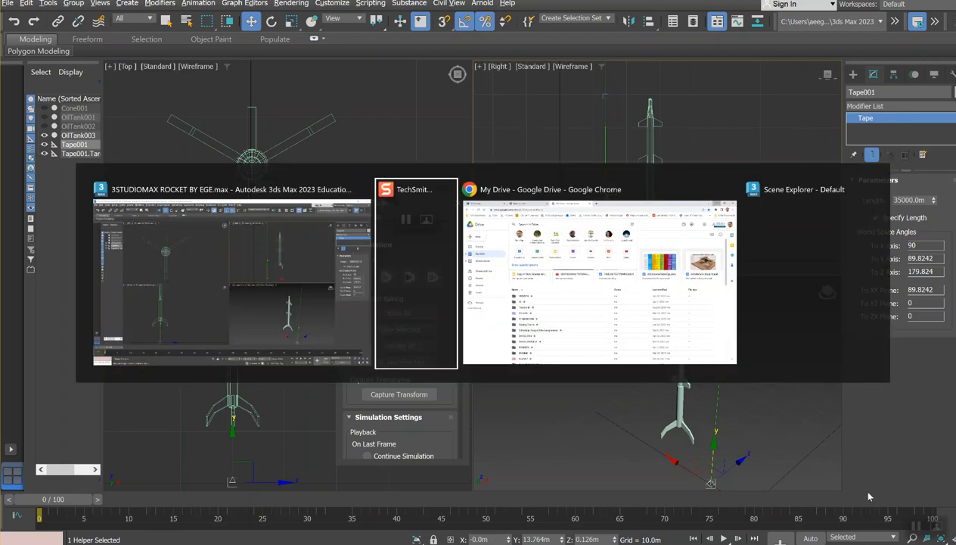
left_click(404, 264)
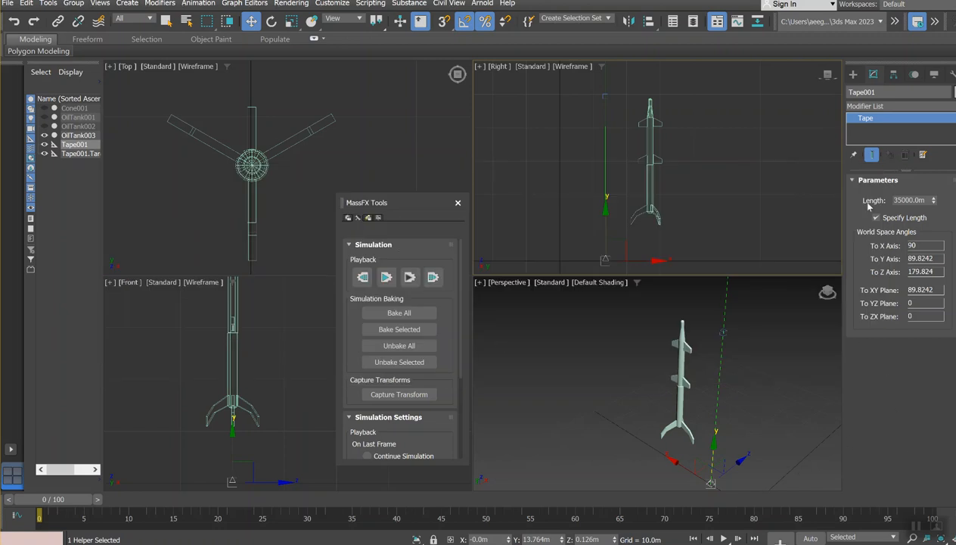
left_click(870, 2)
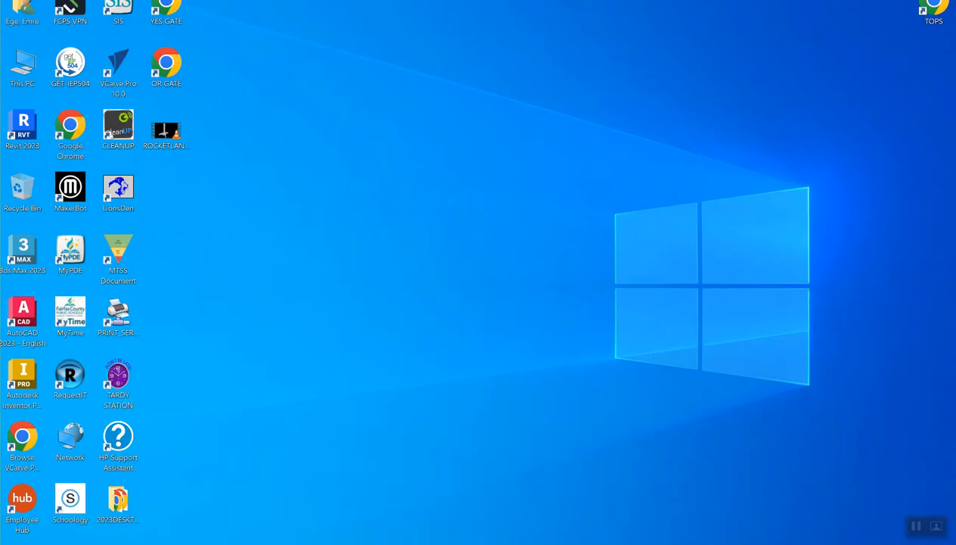